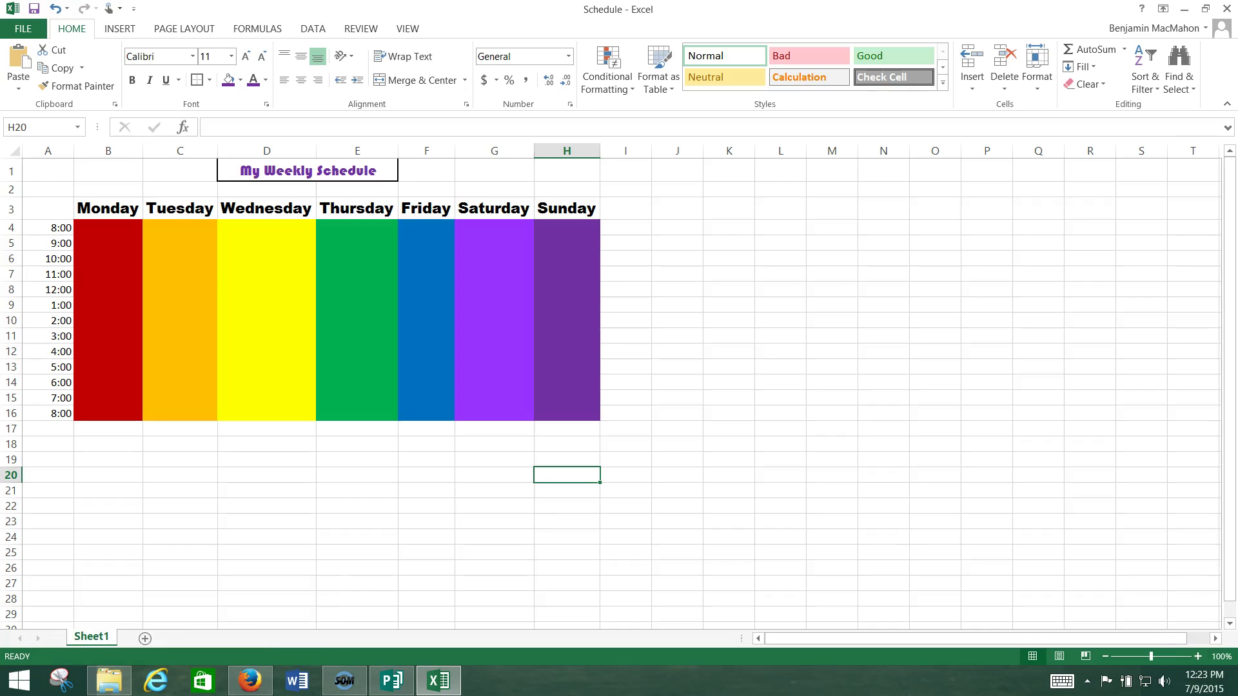
Step: Rename the Sheet1 tab to 'Janurary'
{"action": "scroll", "coordinate": [619, 387], "scroll_direction": "down", "scroll_amount": 3}
{"action": "scroll", "coordinate": [619, 386], "scroll_direction": "up", "scroll_amount": 3}
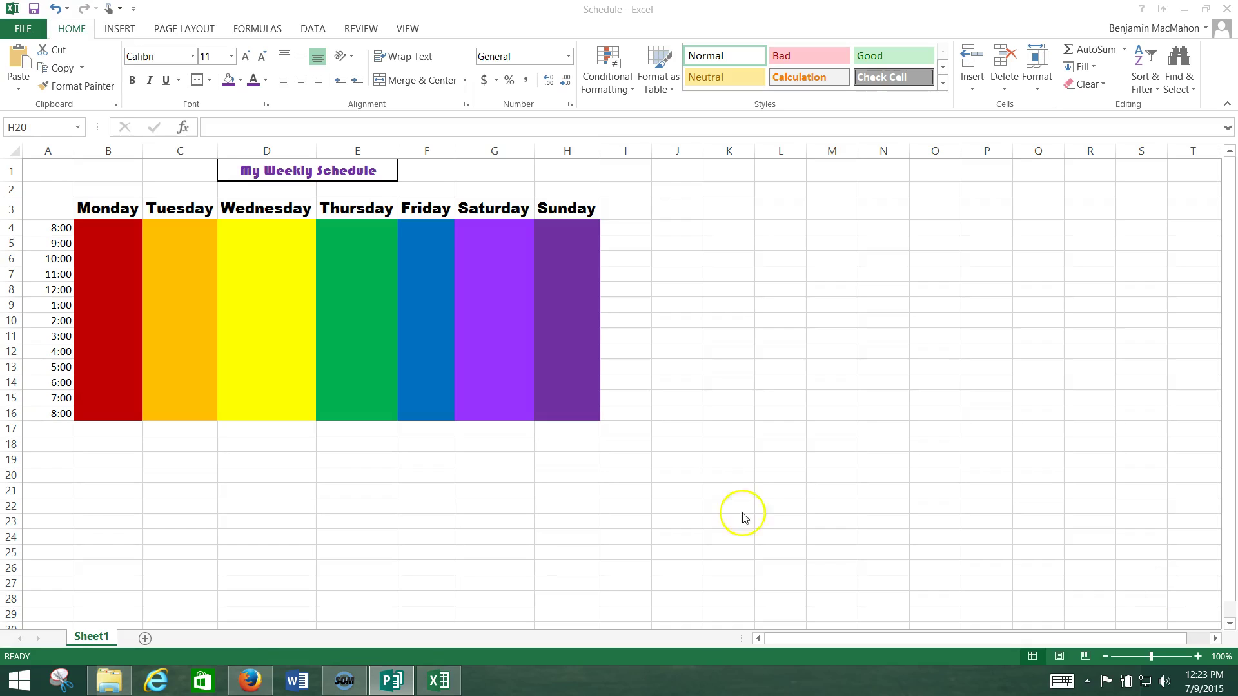
{"action": "left_click", "coordinate": [103, 641]}
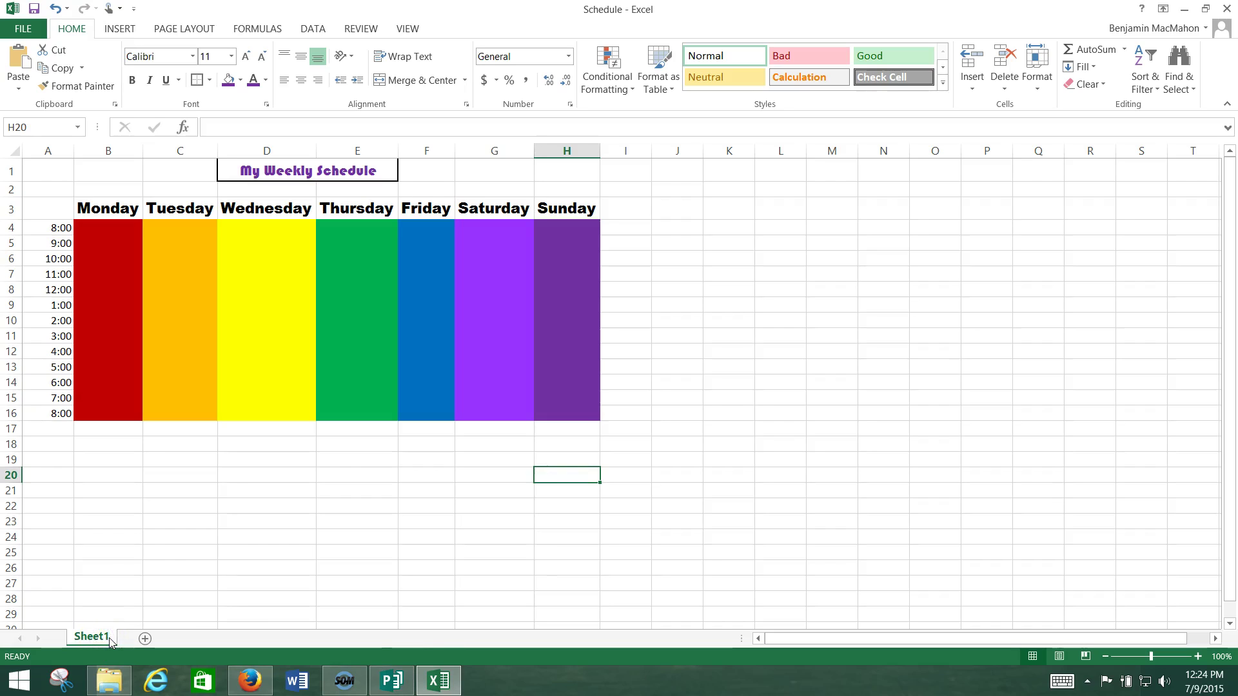
{"action": "right_click", "coordinate": [110, 640]}
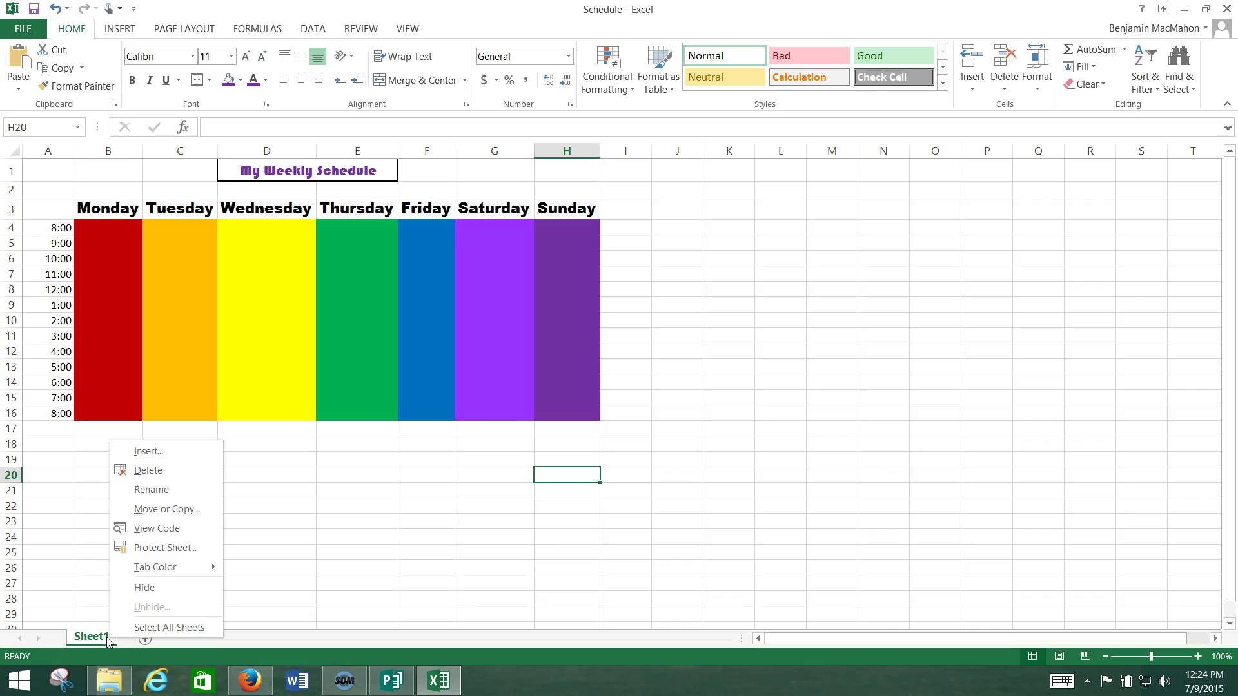
{"action": "left_click", "coordinate": [158, 491]}
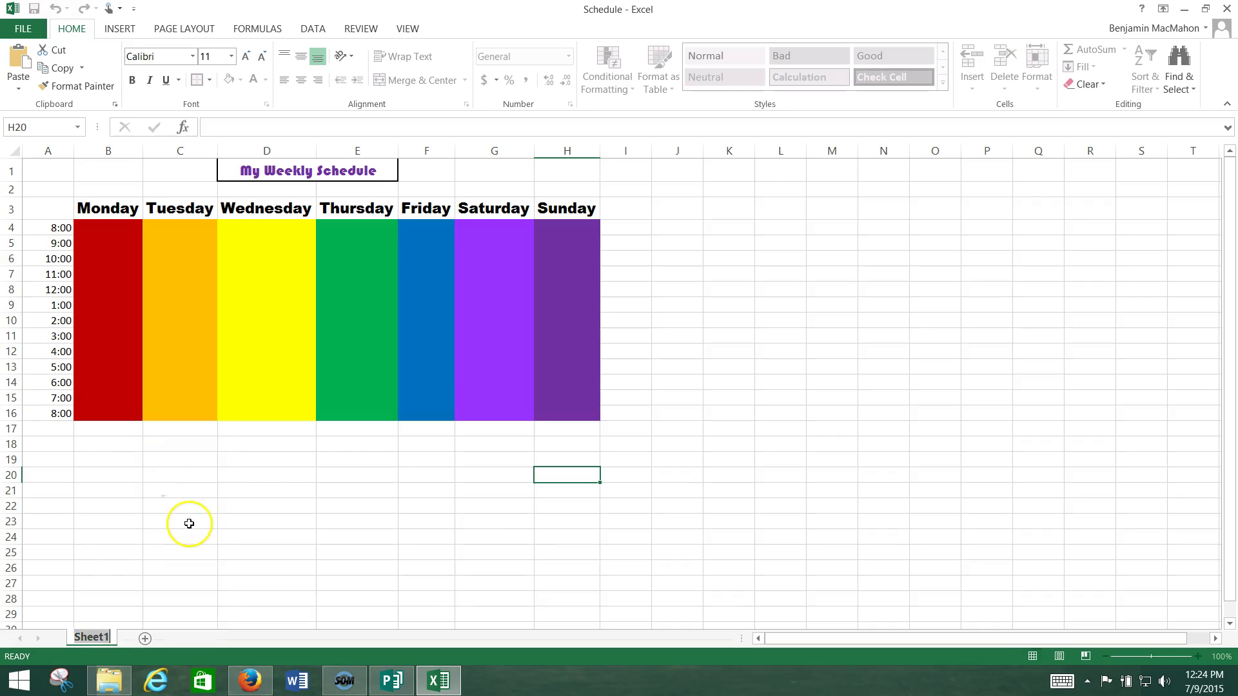
{"action": "key", "text": "BackSpace"}
{"action": "type", "text": "Janurary"}
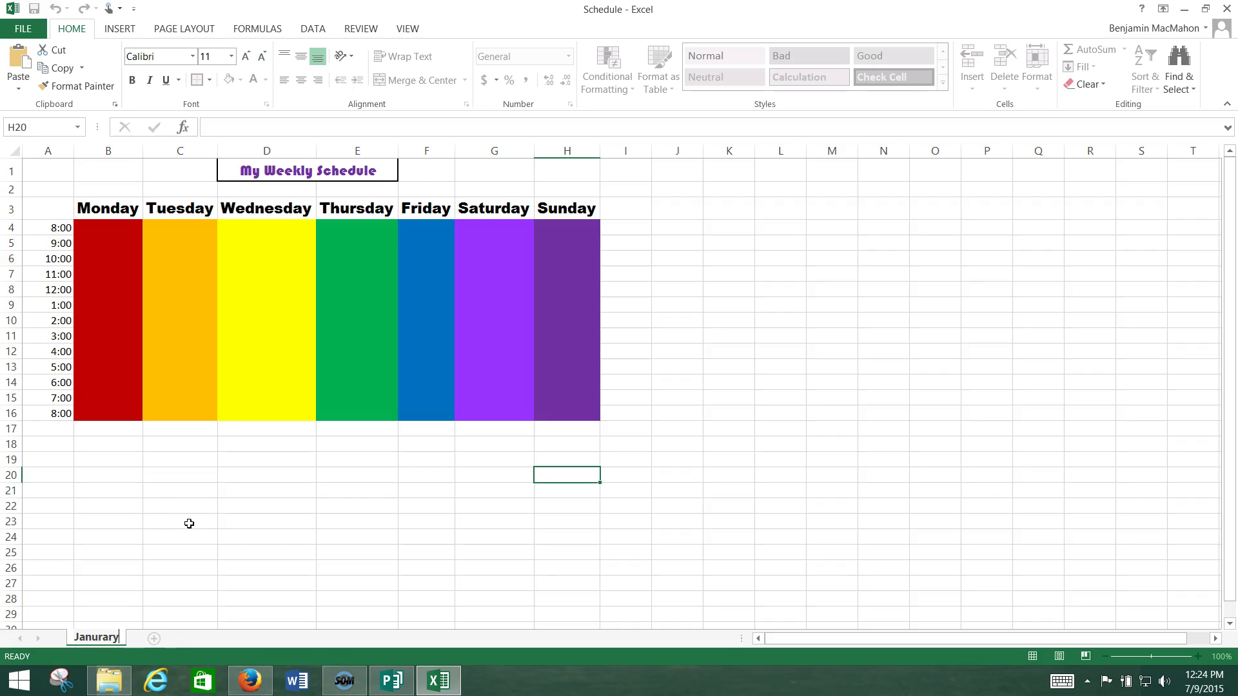
{"action": "left_click", "coordinate": [188, 521]}
Step: Apply All Borders to the coloured schedule block B4:H16 and check the result
{"action": "left_click", "coordinate": [401, 524]}
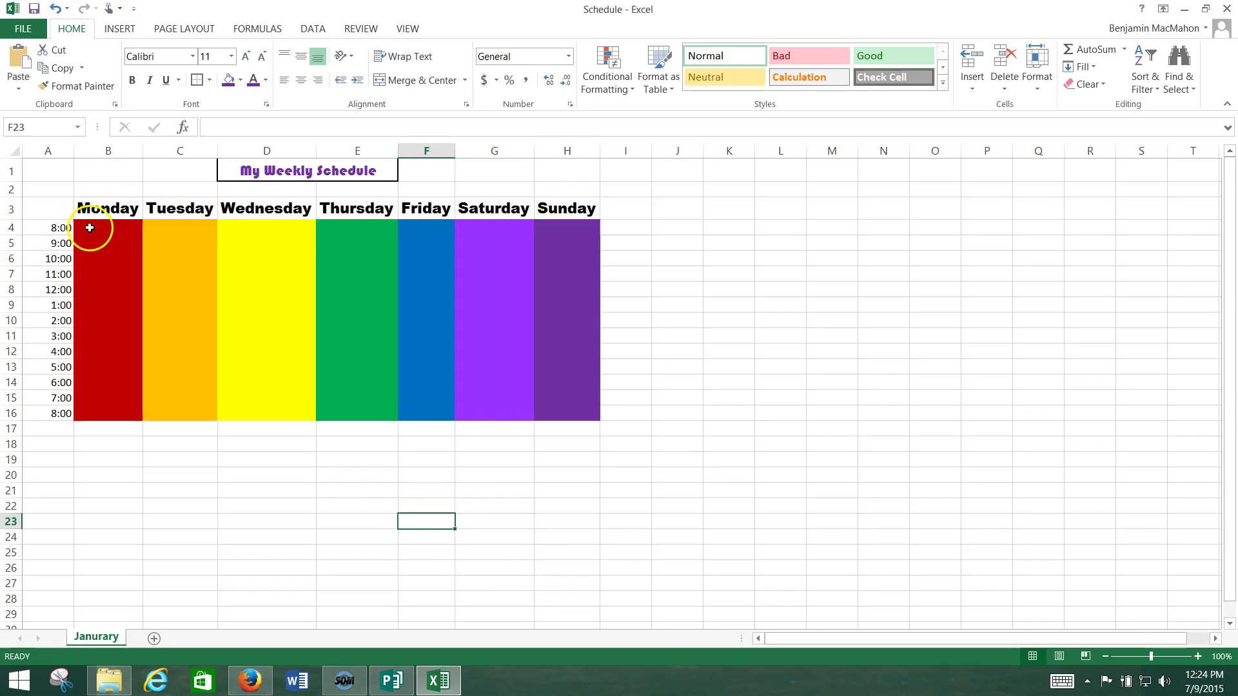
{"action": "left_click_drag", "start_coordinate": [90, 228], "coordinate": [582, 415]}
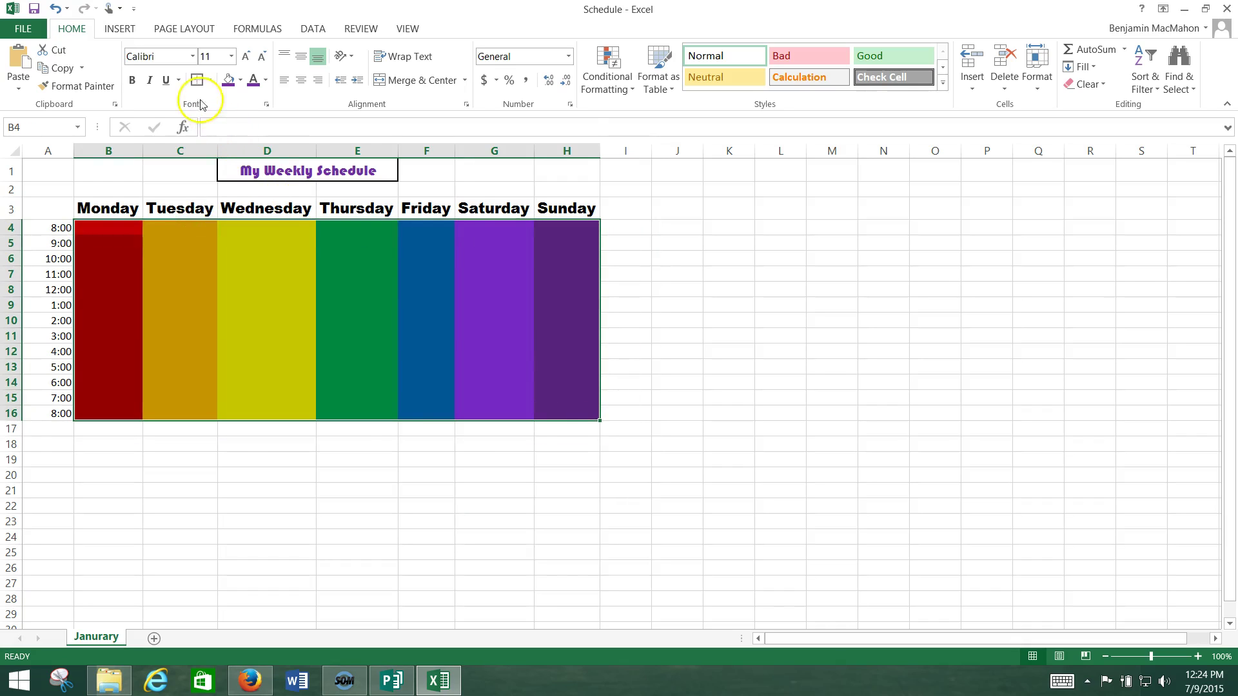
{"action": "left_click", "coordinate": [209, 80]}
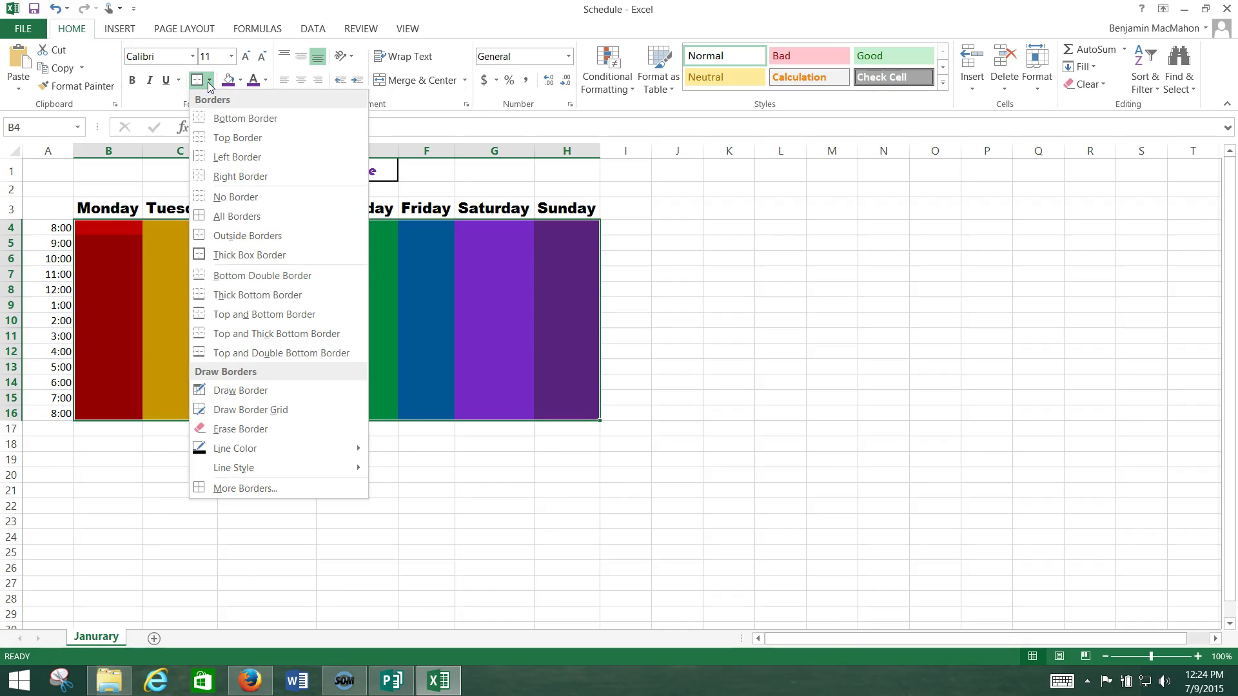
{"action": "left_click", "coordinate": [239, 218]}
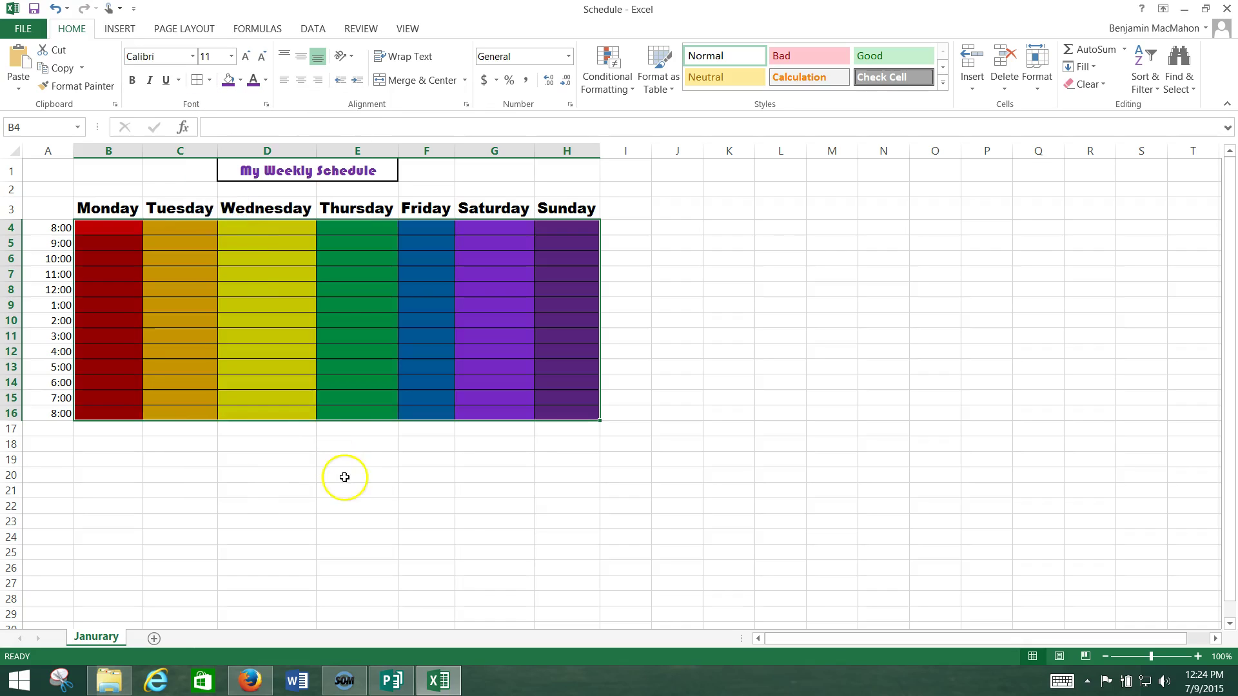
{"action": "left_click", "coordinate": [343, 475]}
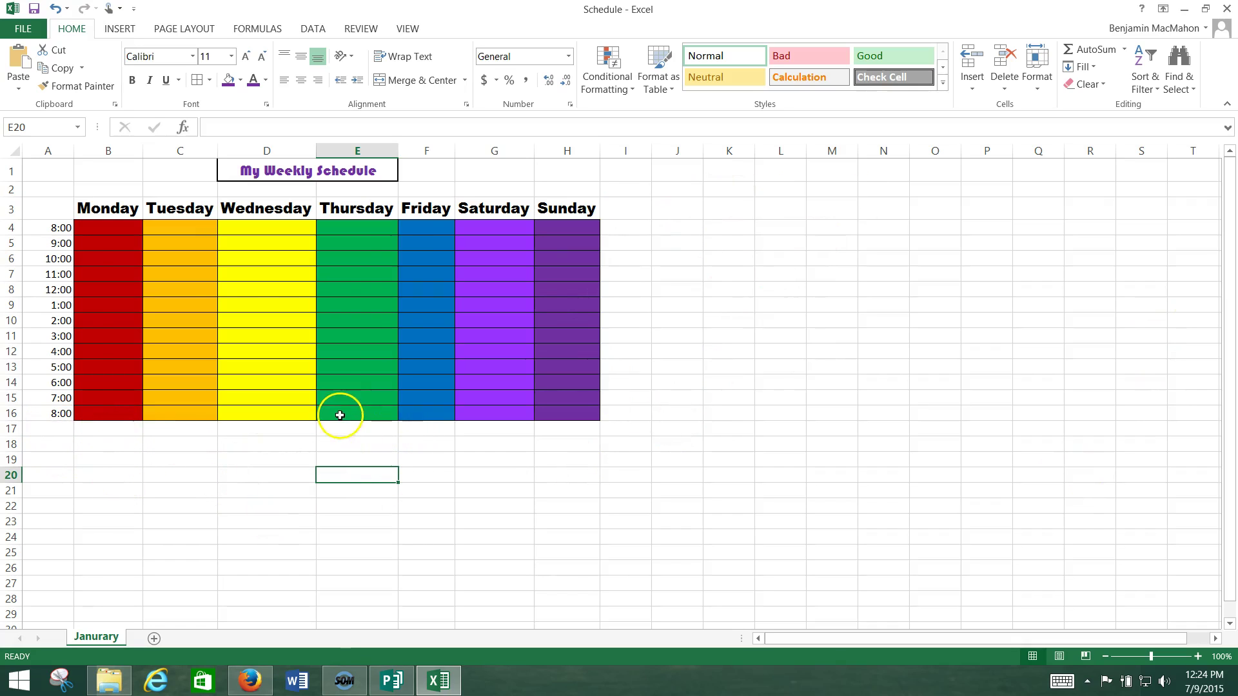
{"action": "left_click", "coordinate": [101, 227]}
{"action": "left_click_drag", "start_coordinate": [101, 227], "coordinate": [583, 419]}
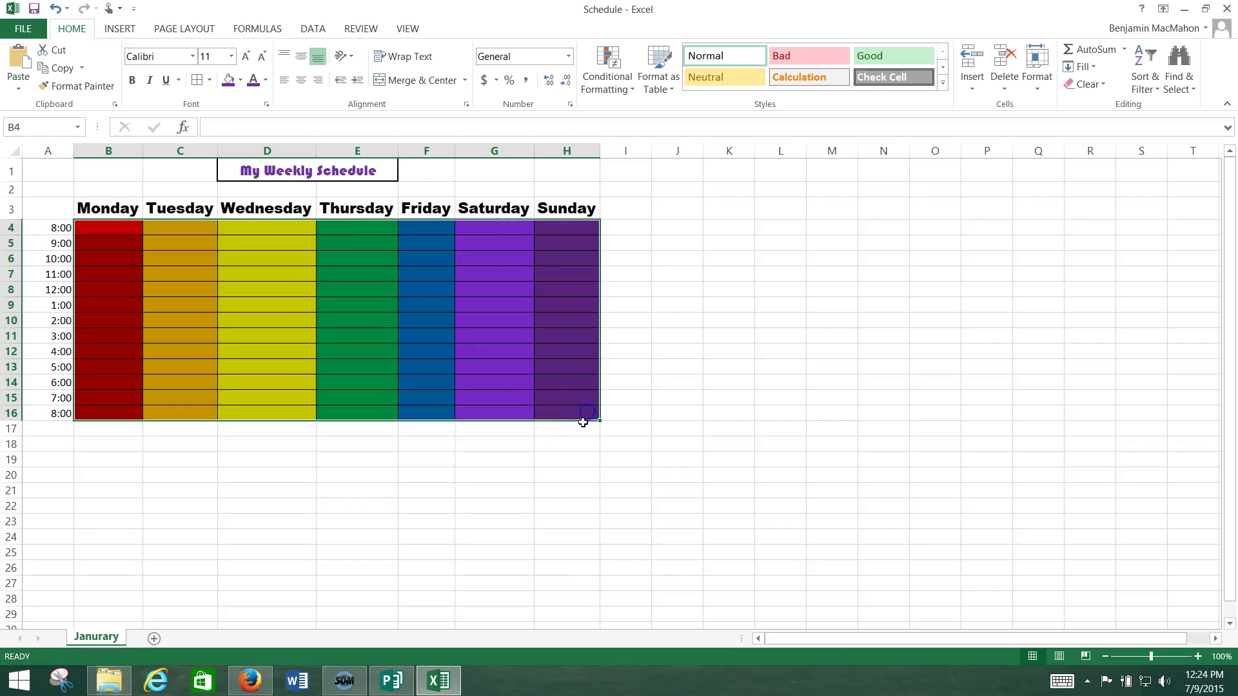
{"action": "left_click", "coordinate": [567, 445]}
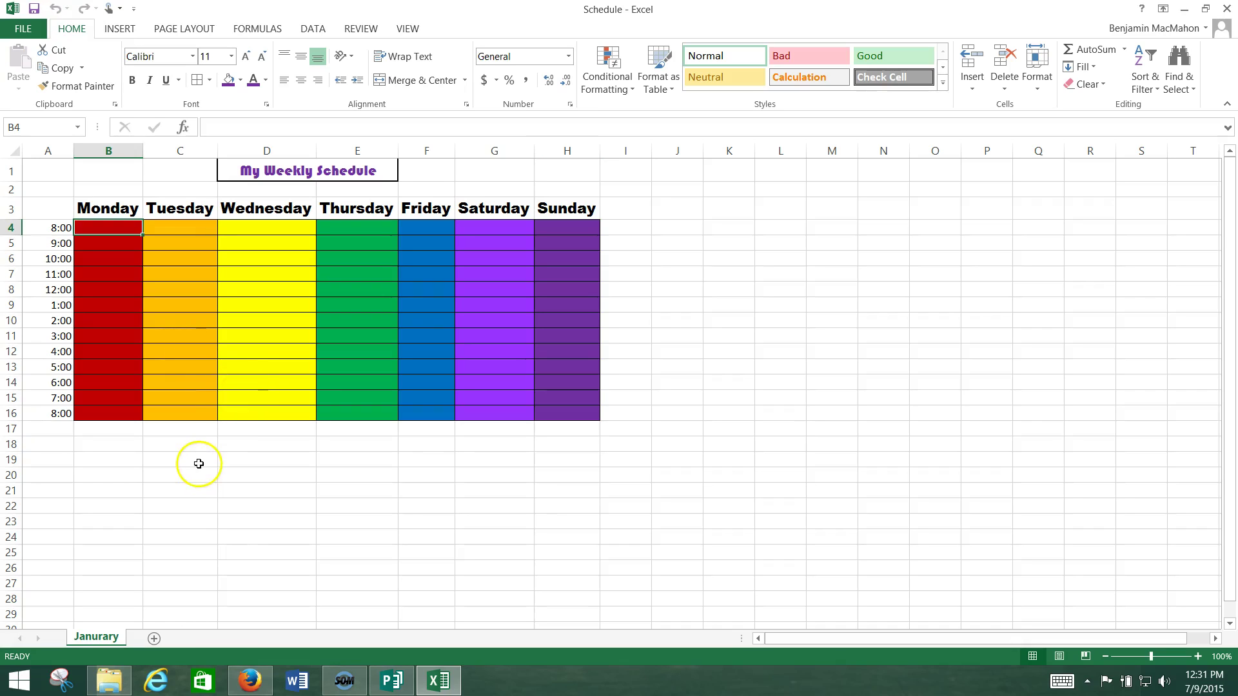
Step: Copy the Janurary sheet to the end of the workbook as 'Janurary (2)'
{"action": "right_click", "coordinate": [111, 643]}
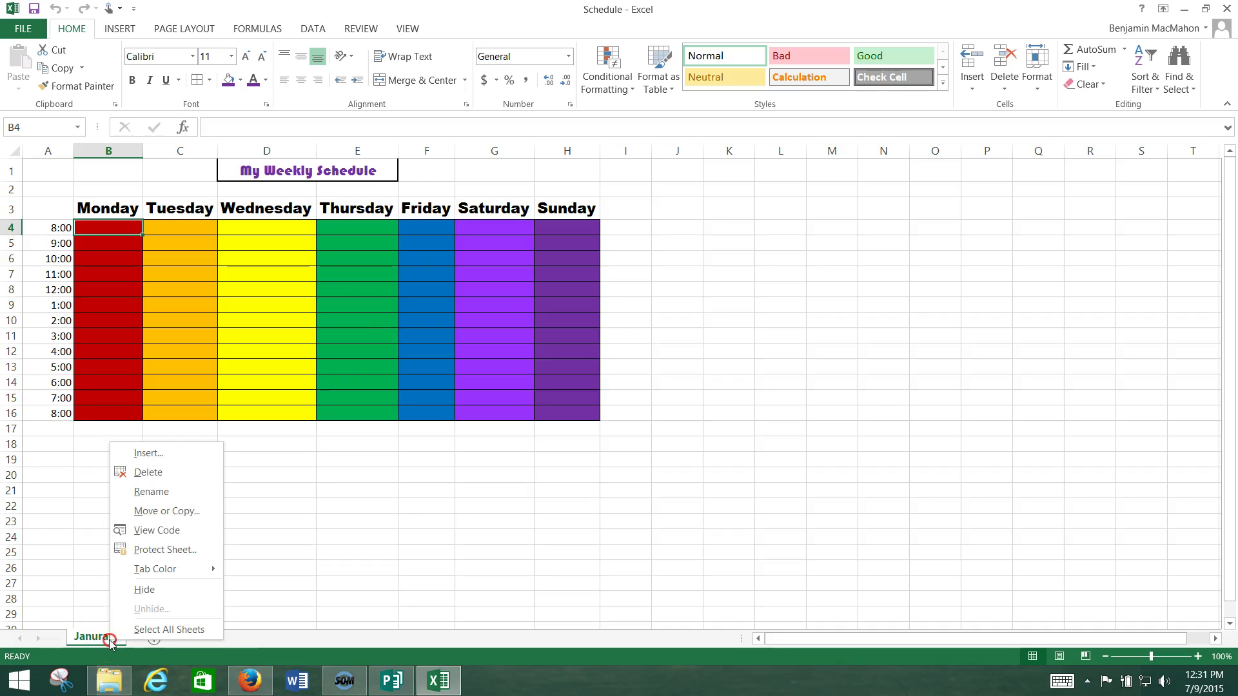
{"action": "left_click", "coordinate": [166, 512]}
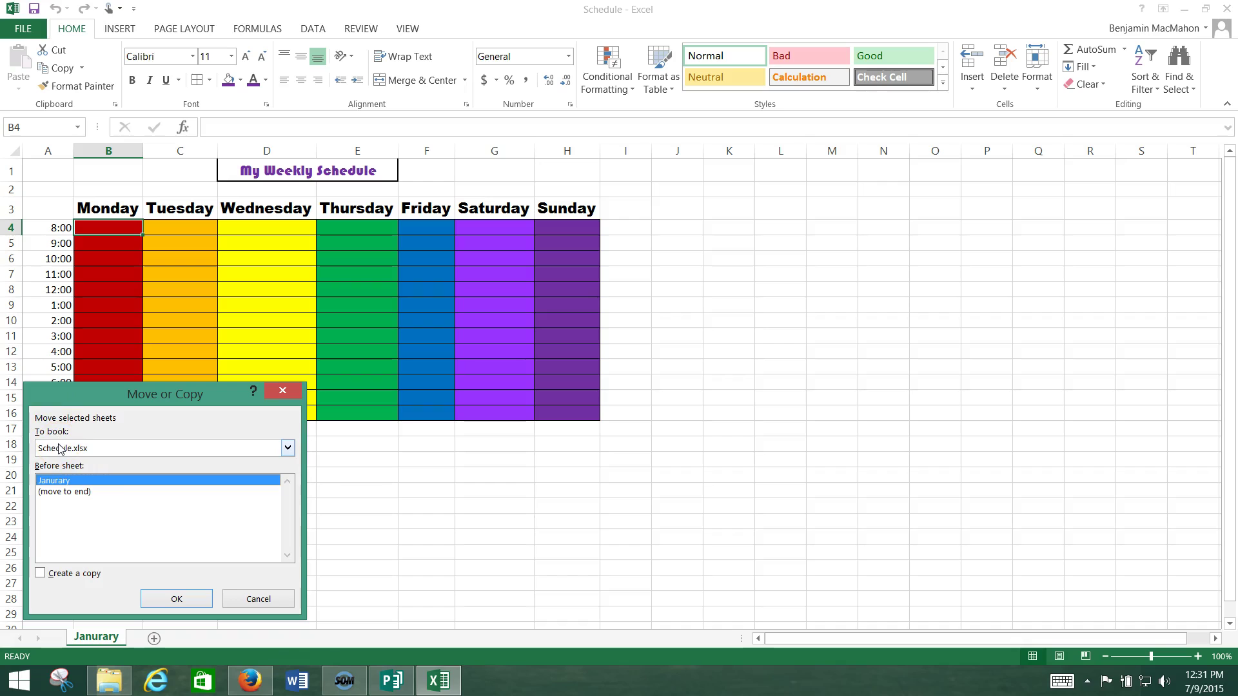
{"action": "left_click", "coordinate": [53, 478]}
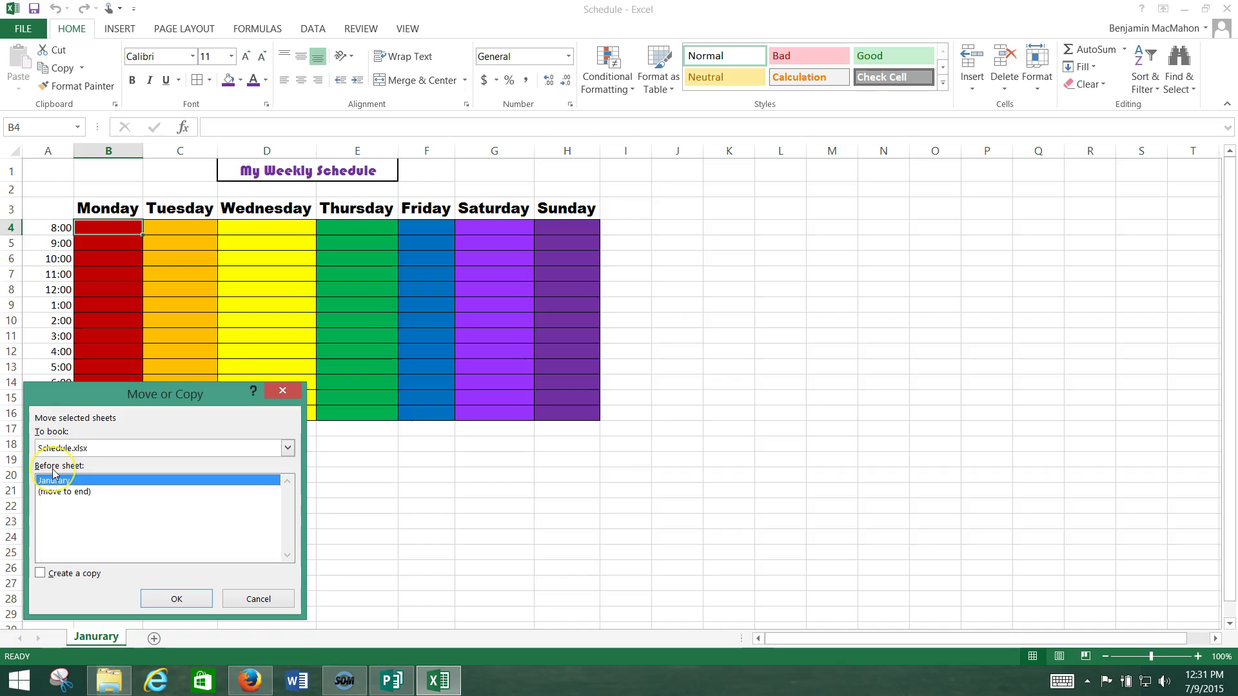
{"action": "left_click", "coordinate": [39, 573]}
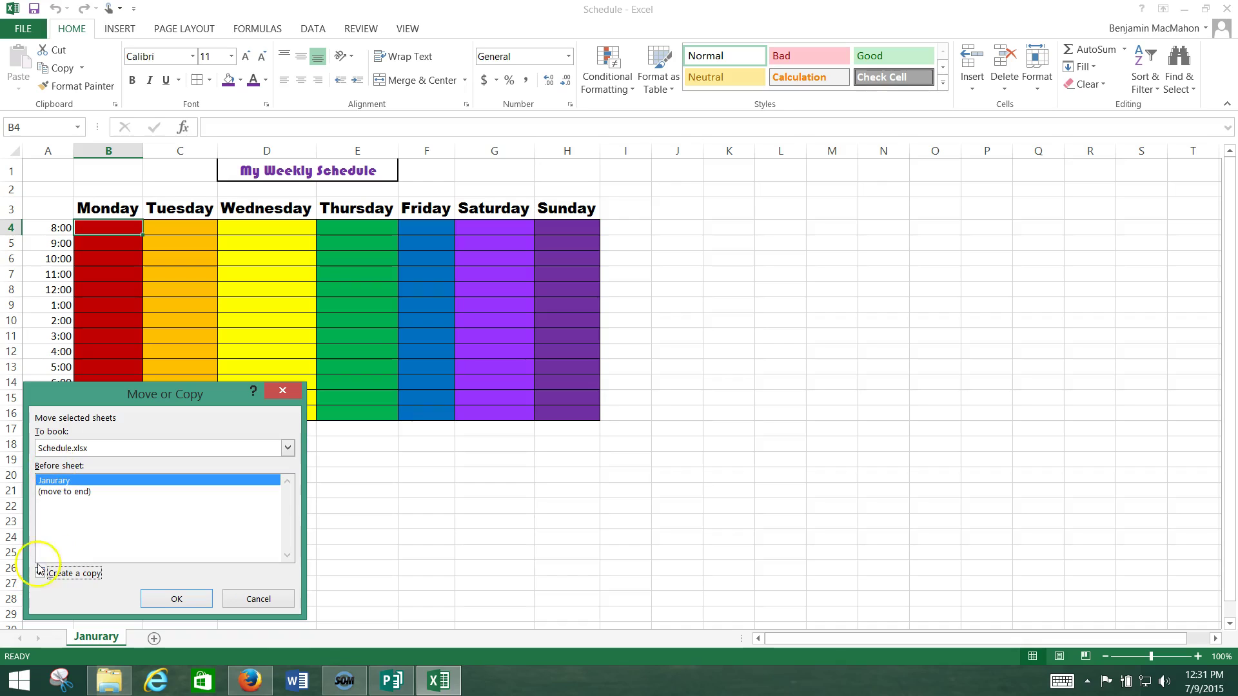
{"action": "left_click", "coordinate": [64, 491]}
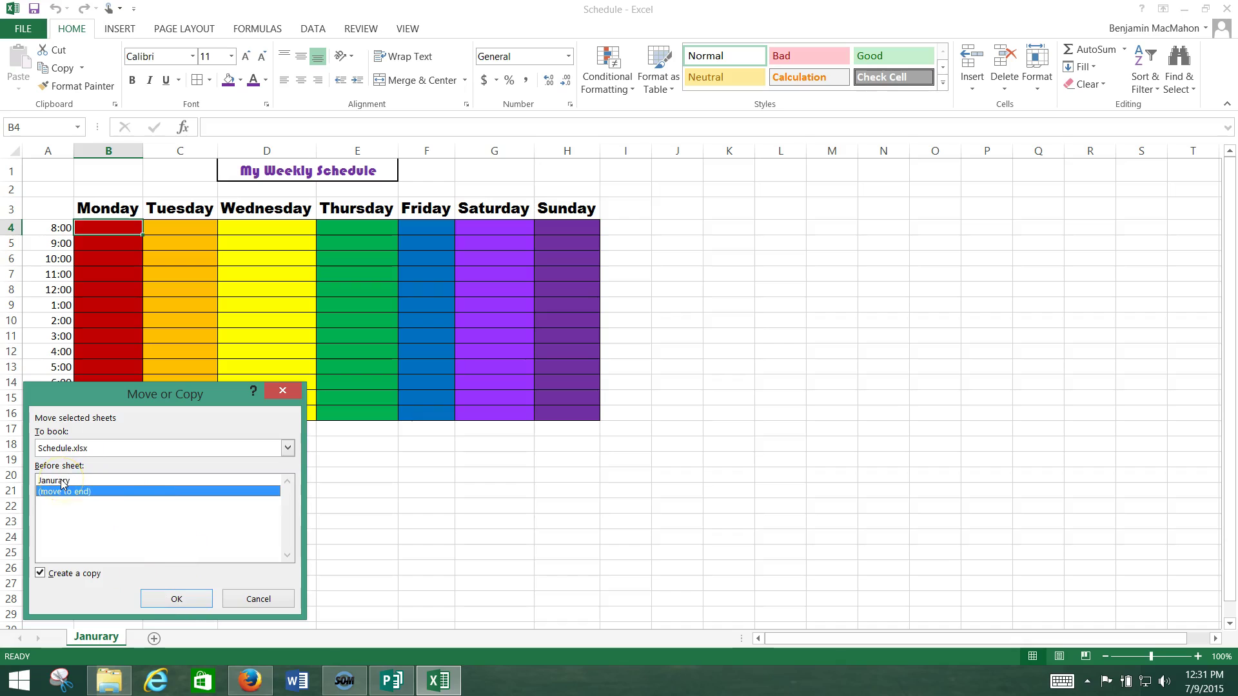
{"action": "left_click", "coordinate": [180, 600]}
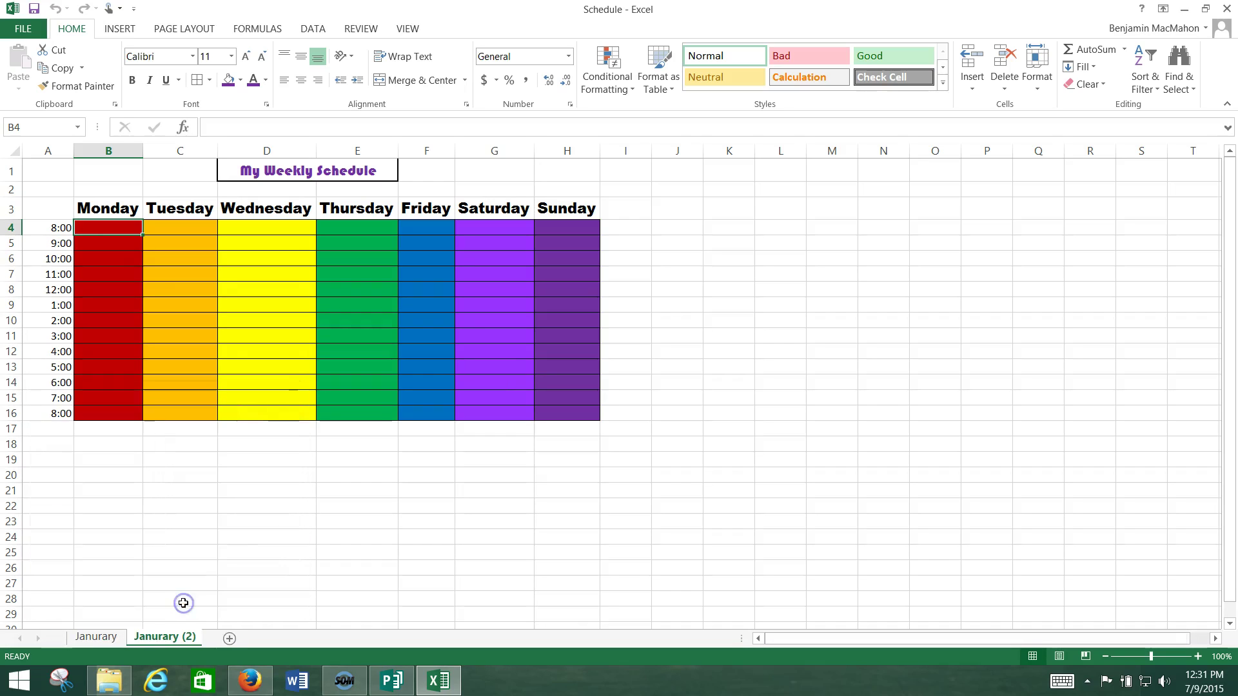
{"action": "left_click", "coordinate": [180, 639]}
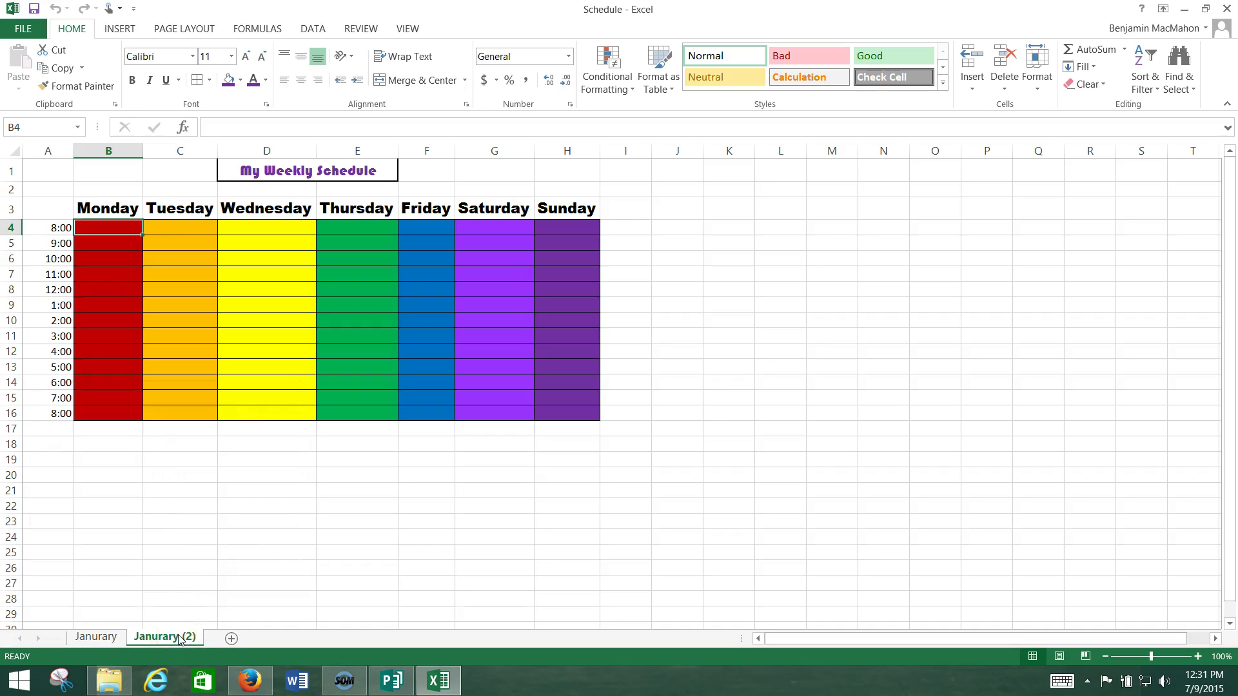
Step: Rename the tabs to 'January', correcting the spelling, and 'February'
{"action": "left_click", "coordinate": [100, 637]}
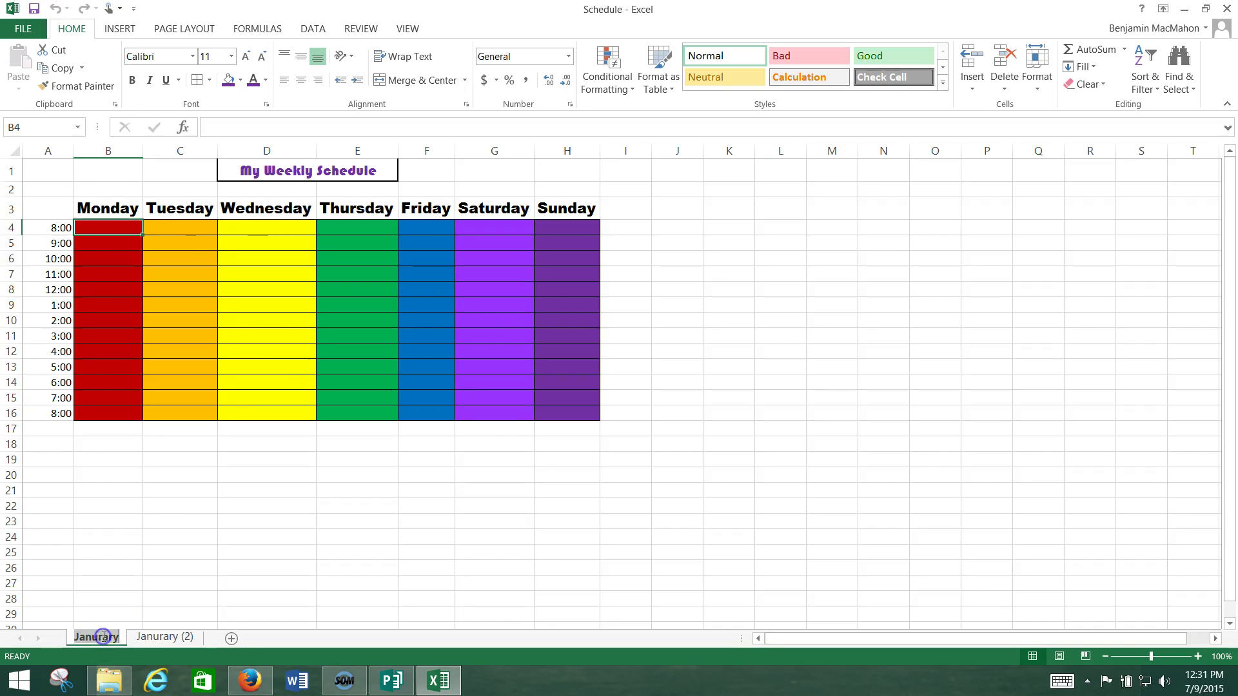
{"action": "left_click_drag", "start_coordinate": [104, 637], "coordinate": [137, 641]}
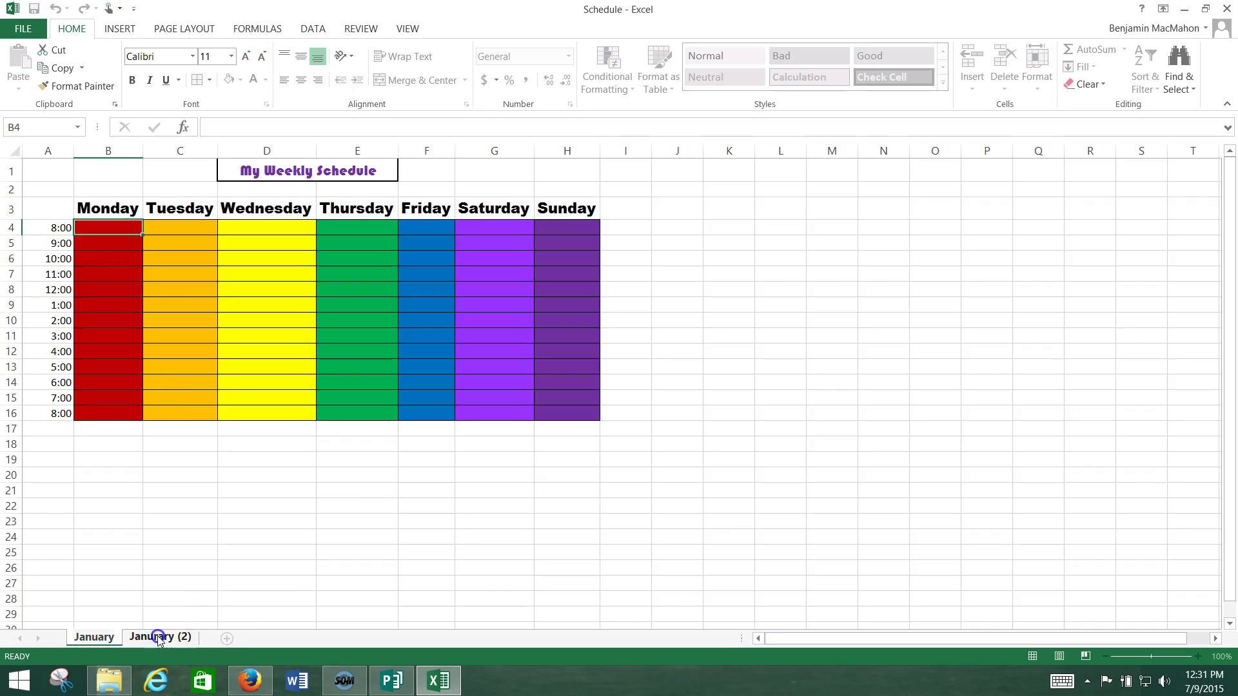
{"action": "left_click", "coordinate": [158, 637]}
{"action": "double_click", "coordinate": [158, 637]}
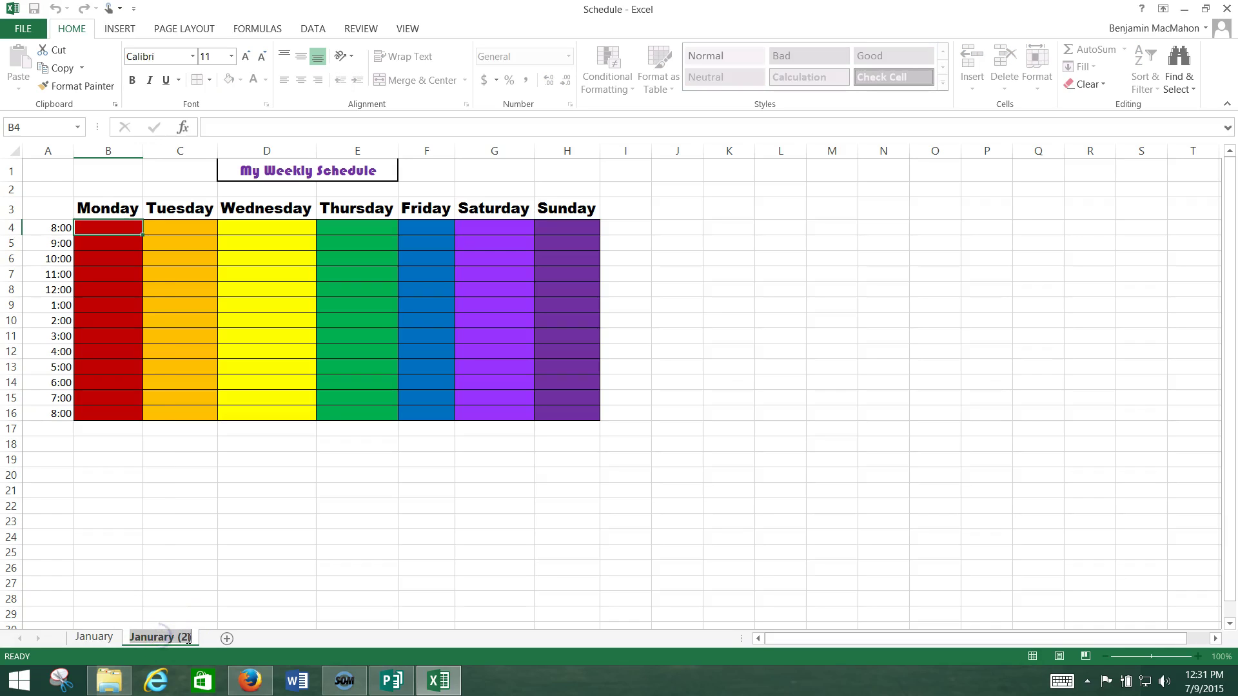
{"action": "type", "text": "F"}
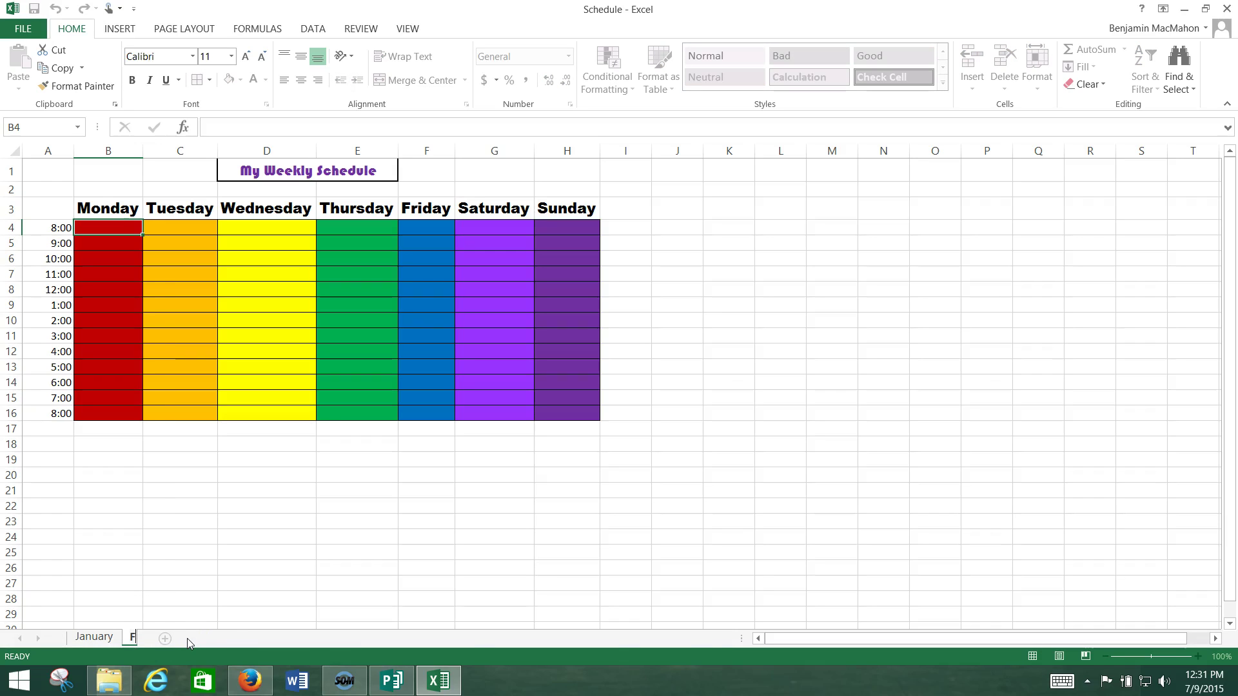
{"action": "type", "text": "ebruary"}
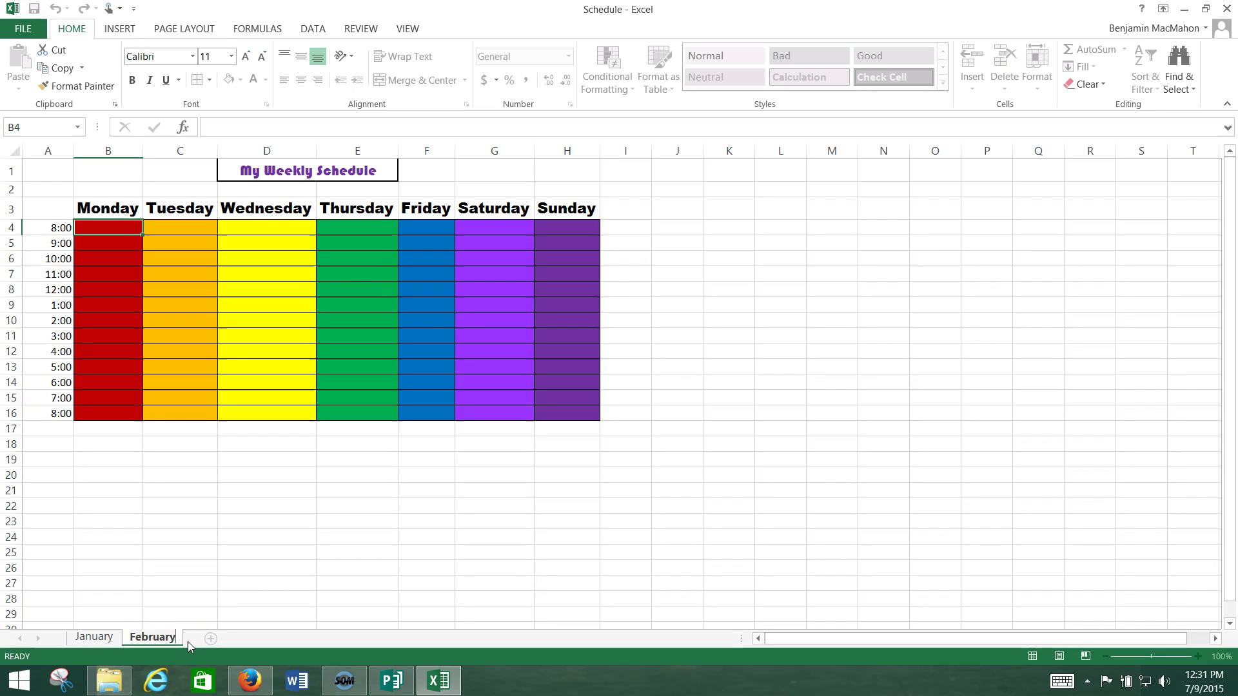
{"action": "left_click", "coordinate": [224, 595]}
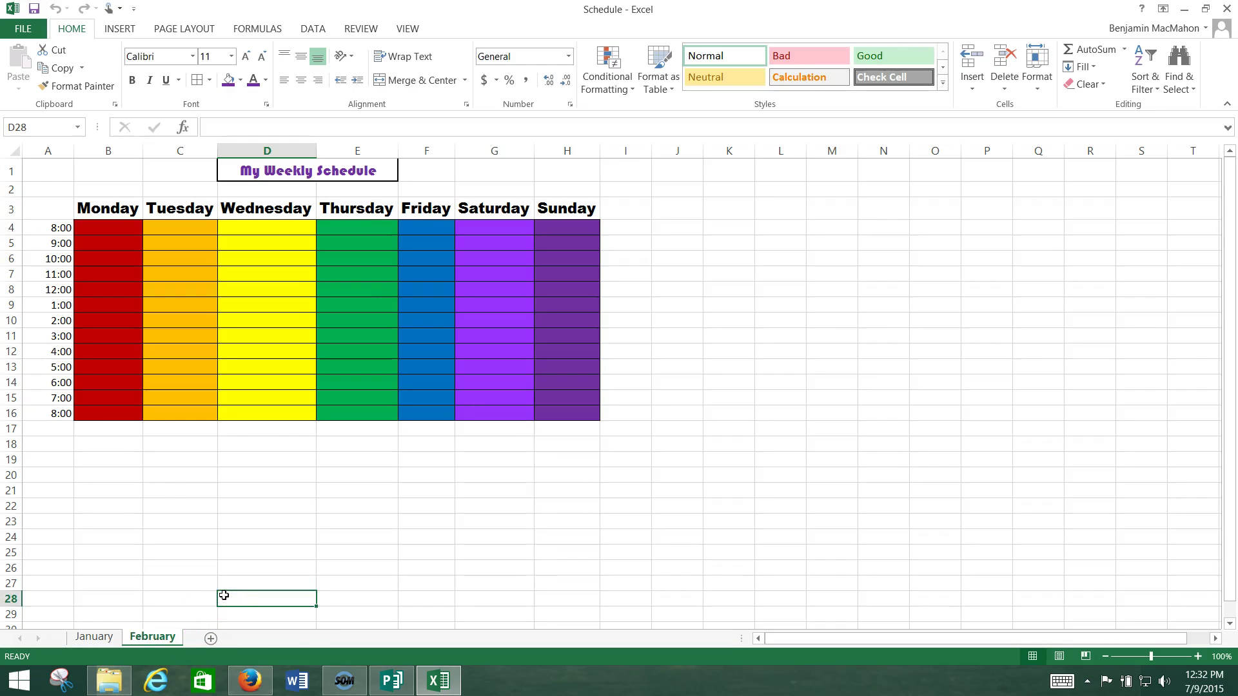
Step: Make a copy of the February sheet at the end of the workbook
{"action": "right_click", "coordinate": [169, 639]}
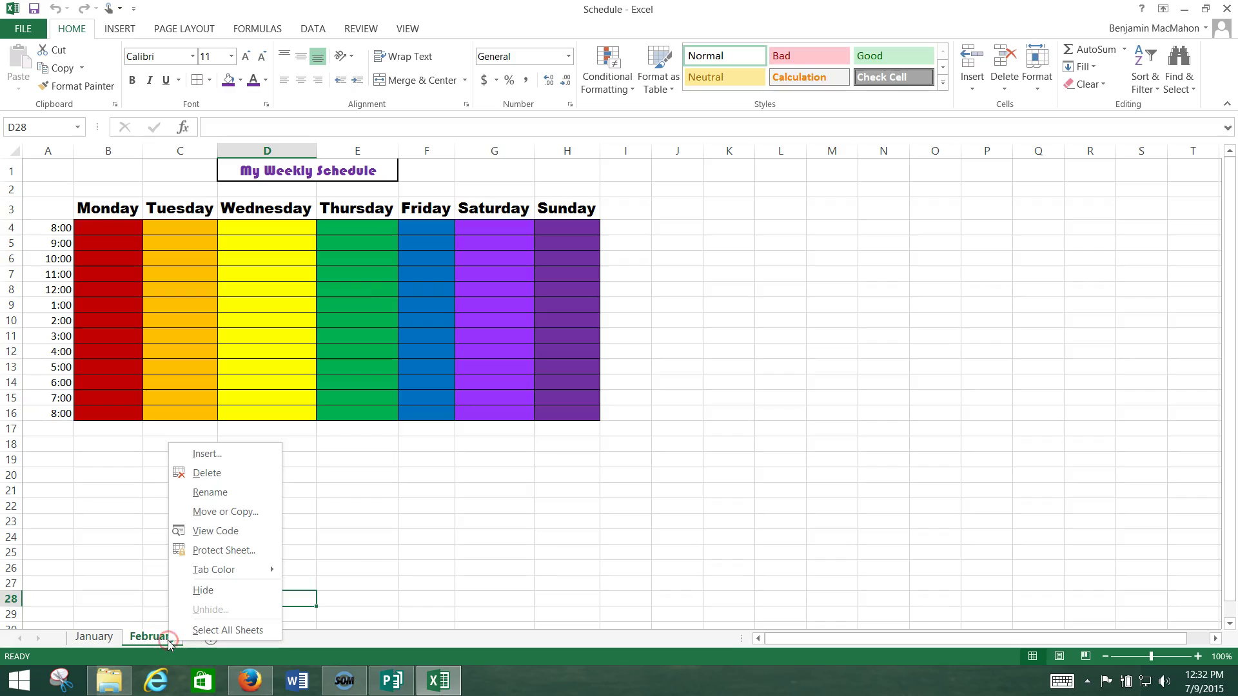
{"action": "left_click", "coordinate": [210, 513]}
{"action": "left_click", "coordinate": [121, 504]}
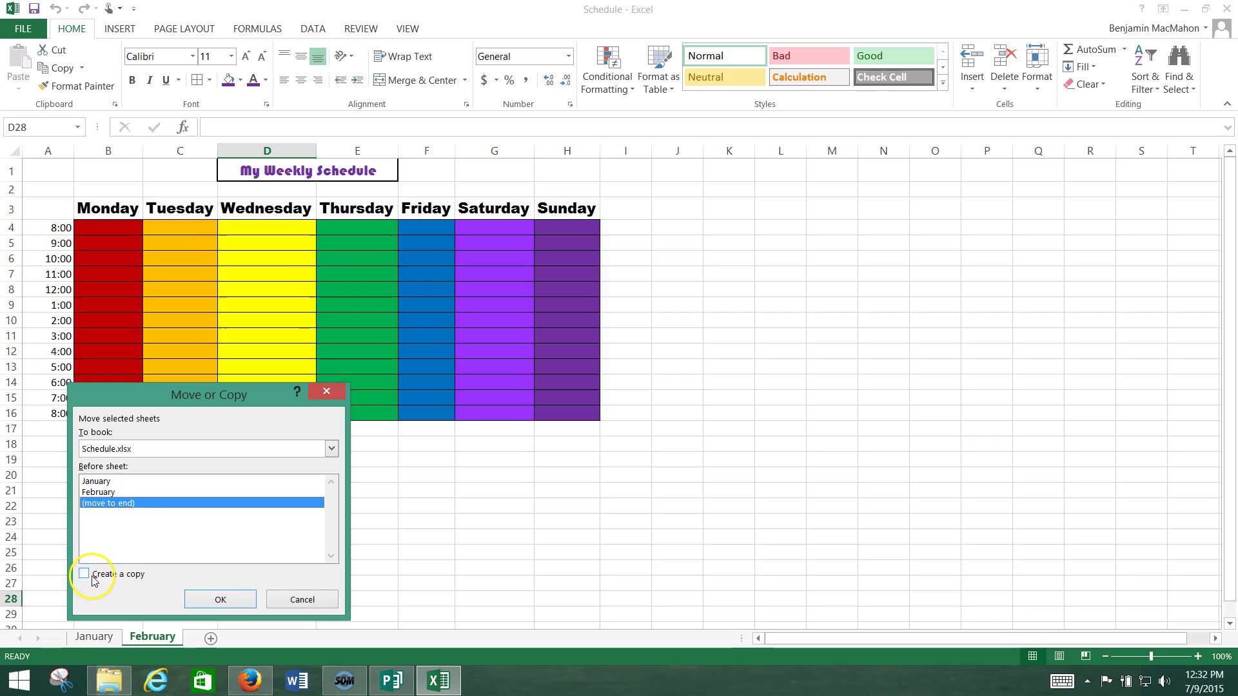
{"action": "left_click", "coordinate": [235, 598]}
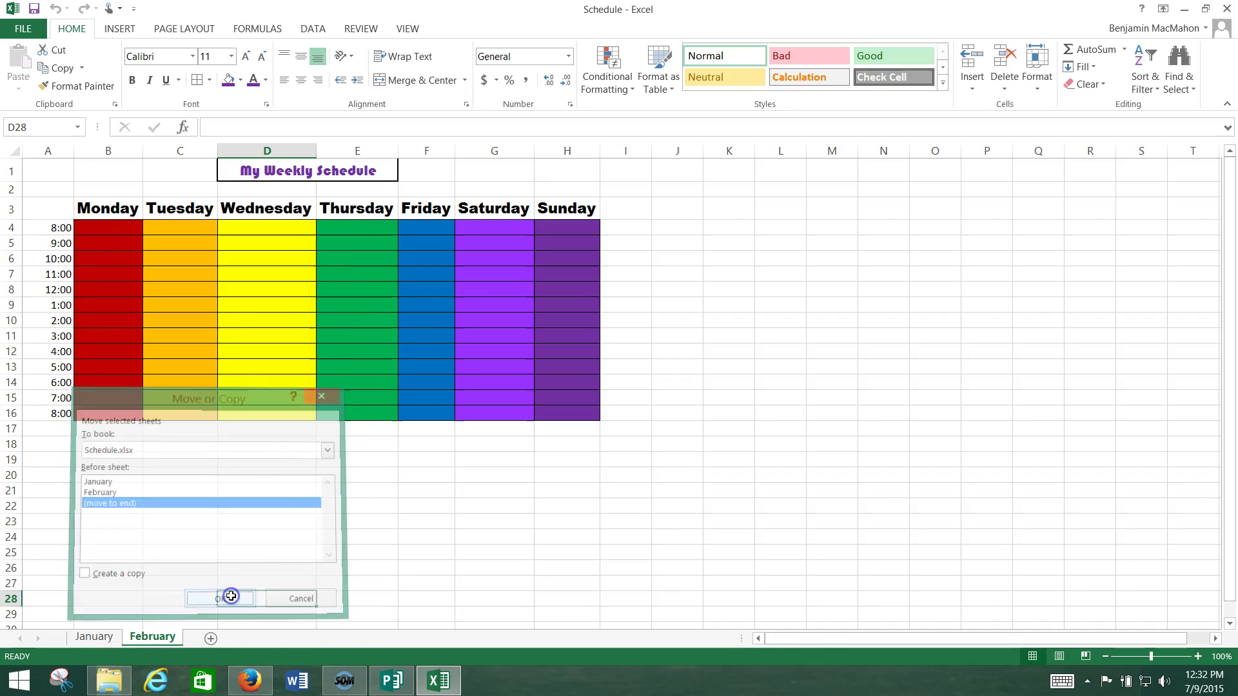
{"action": "right_click", "coordinate": [147, 638]}
{"action": "left_click", "coordinate": [187, 505]}
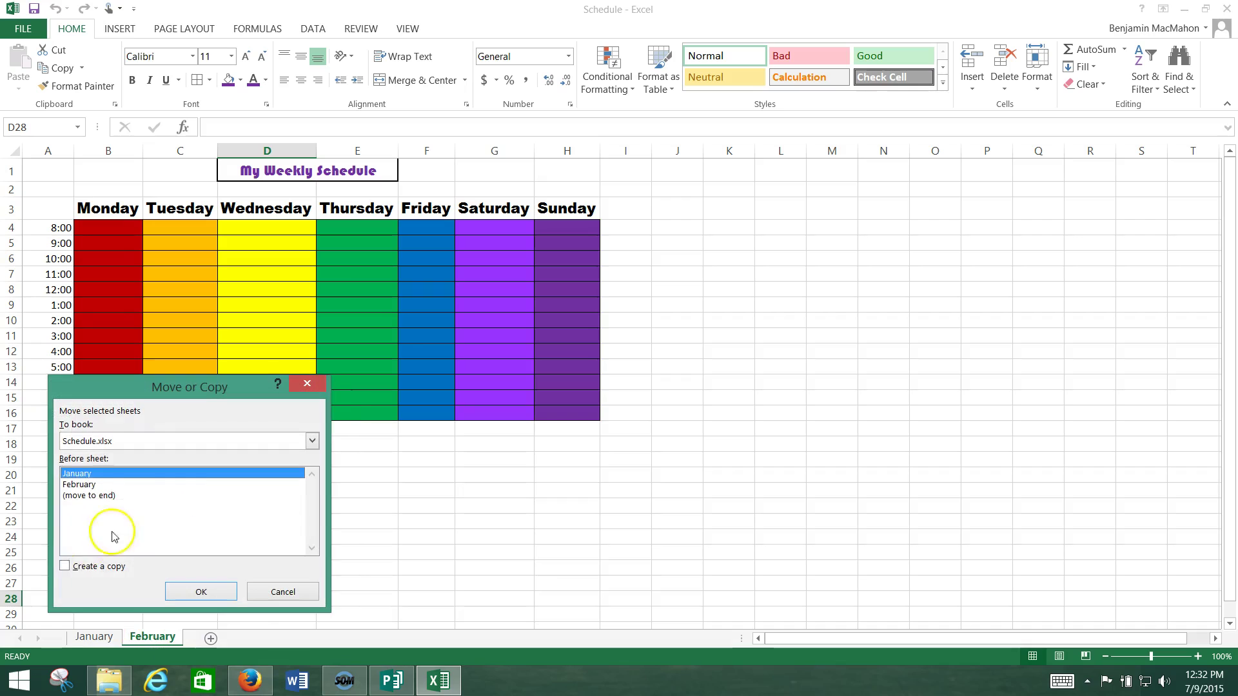
{"action": "left_click", "coordinate": [75, 570]}
{"action": "left_click", "coordinate": [87, 495]}
{"action": "left_click", "coordinate": [210, 592]}
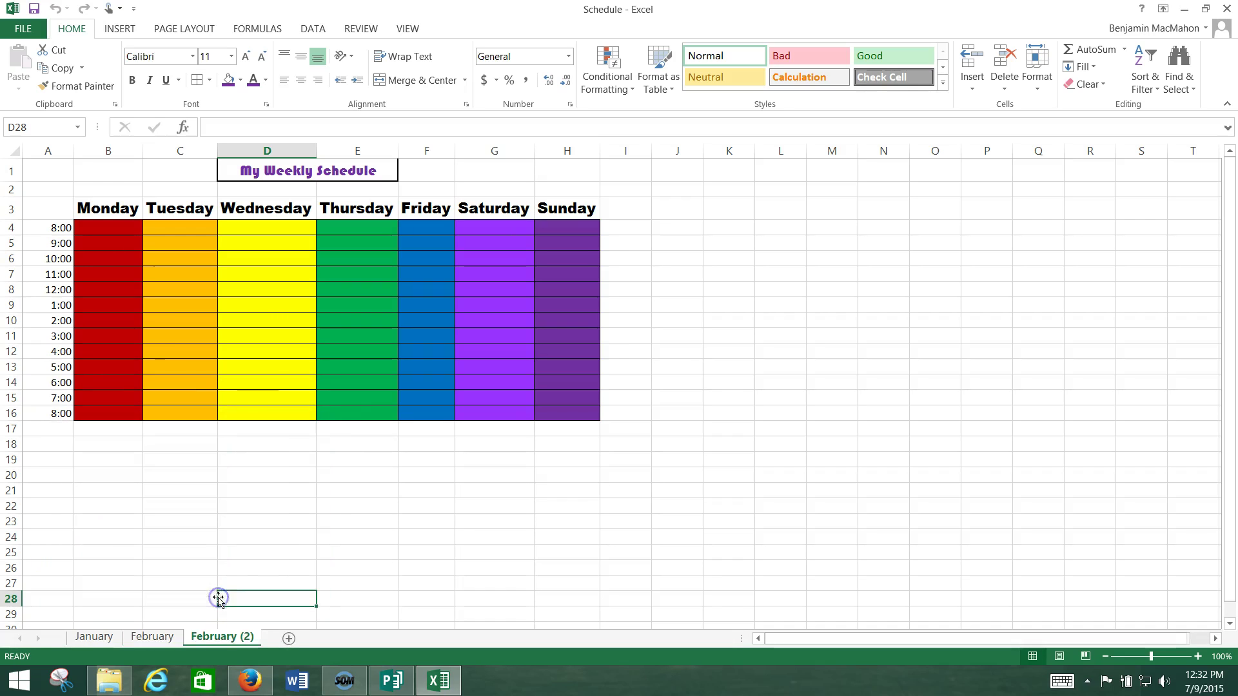
Step: Rename the February (2) sheet to 'March' and review the month tabs
{"action": "double_click", "coordinate": [248, 638]}
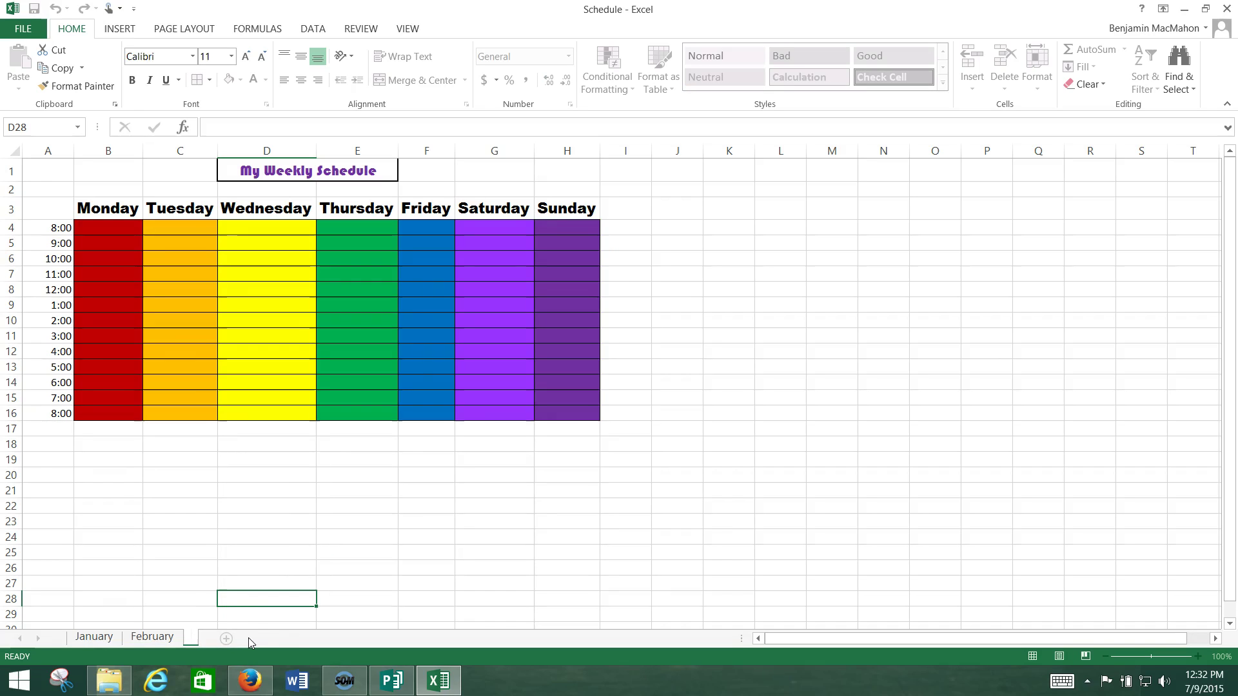
{"action": "type", "text": "March"}
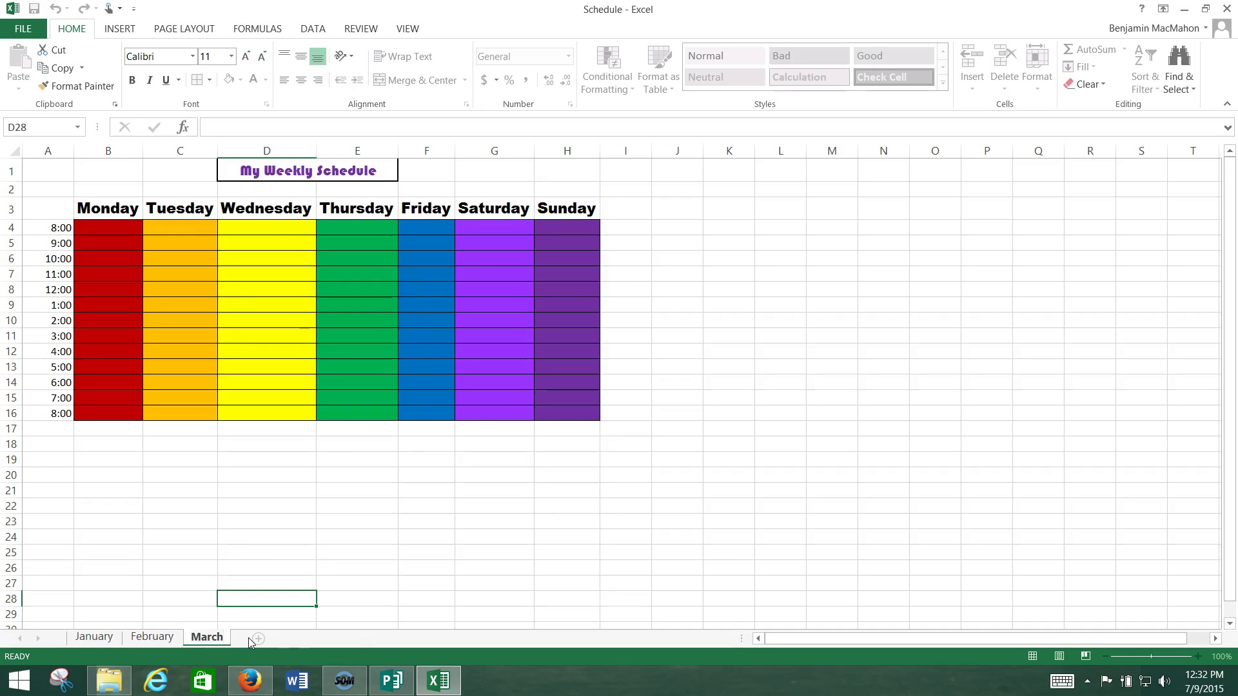
{"action": "left_click", "coordinate": [387, 597]}
{"action": "left_click", "coordinate": [258, 639]}
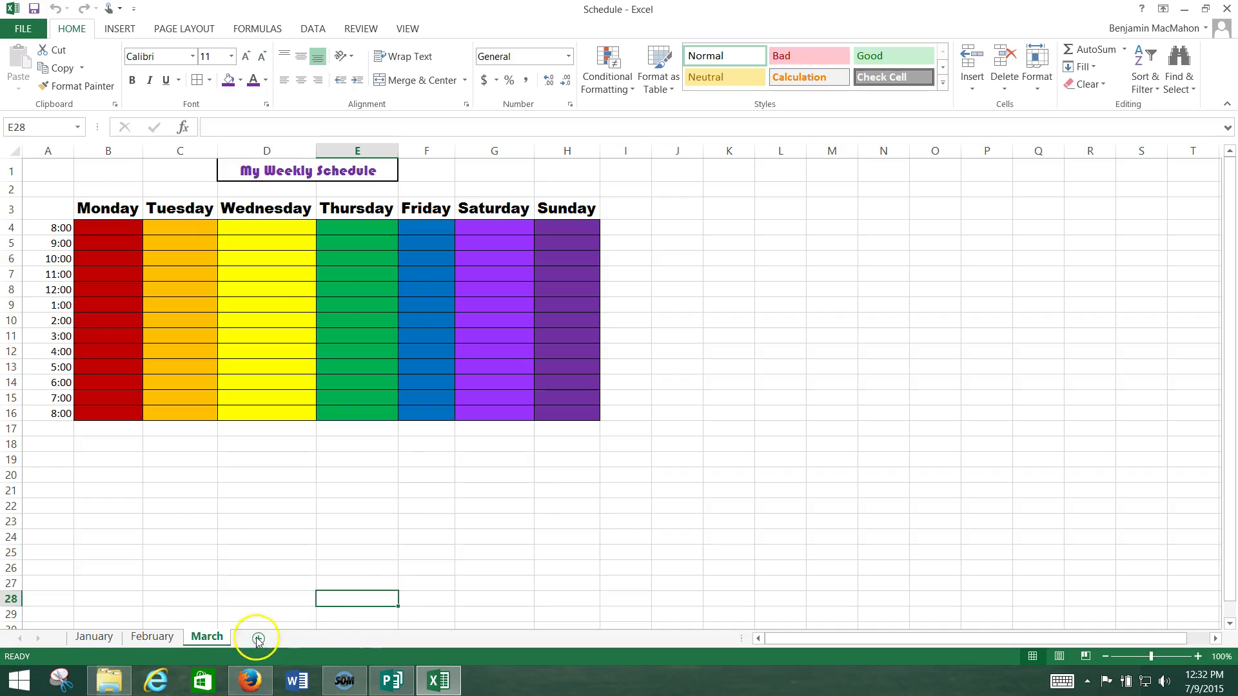
{"action": "left_click", "coordinate": [152, 637]}
{"action": "left_click", "coordinate": [94, 637]}
{"action": "left_click", "coordinate": [207, 637]}
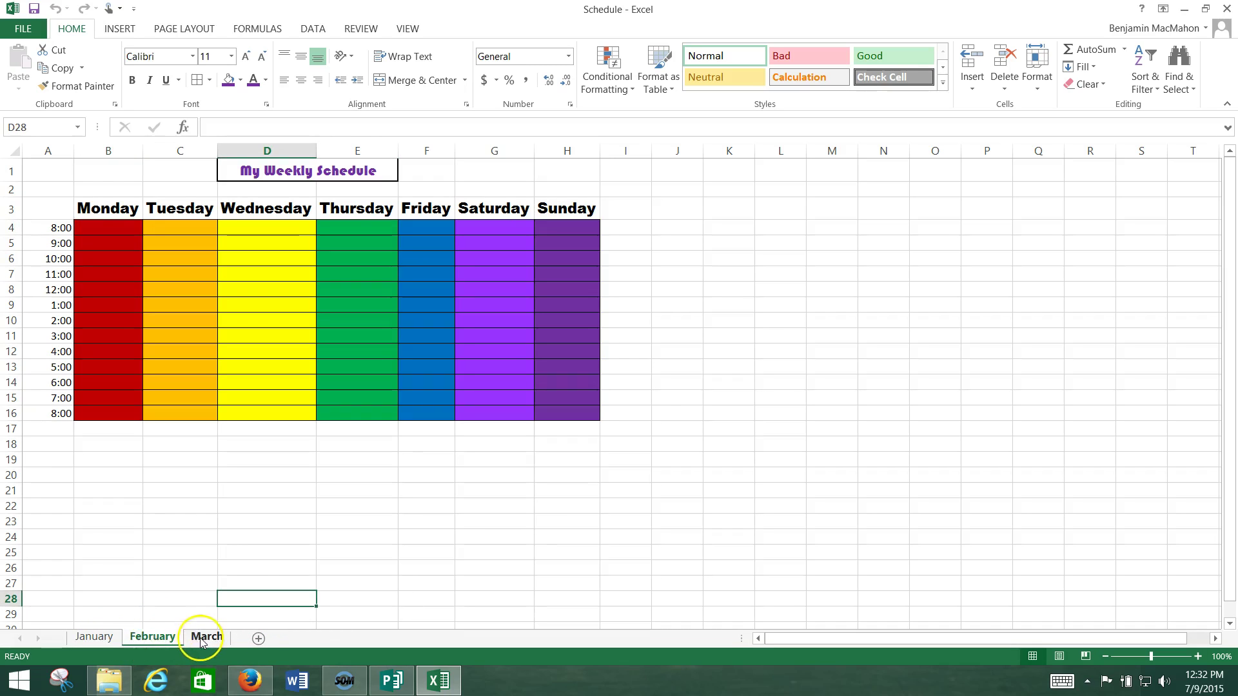
Step: Add a new Sheet15 and paste March's schedule range A1:H16 into it
{"action": "left_click", "coordinate": [258, 639]}
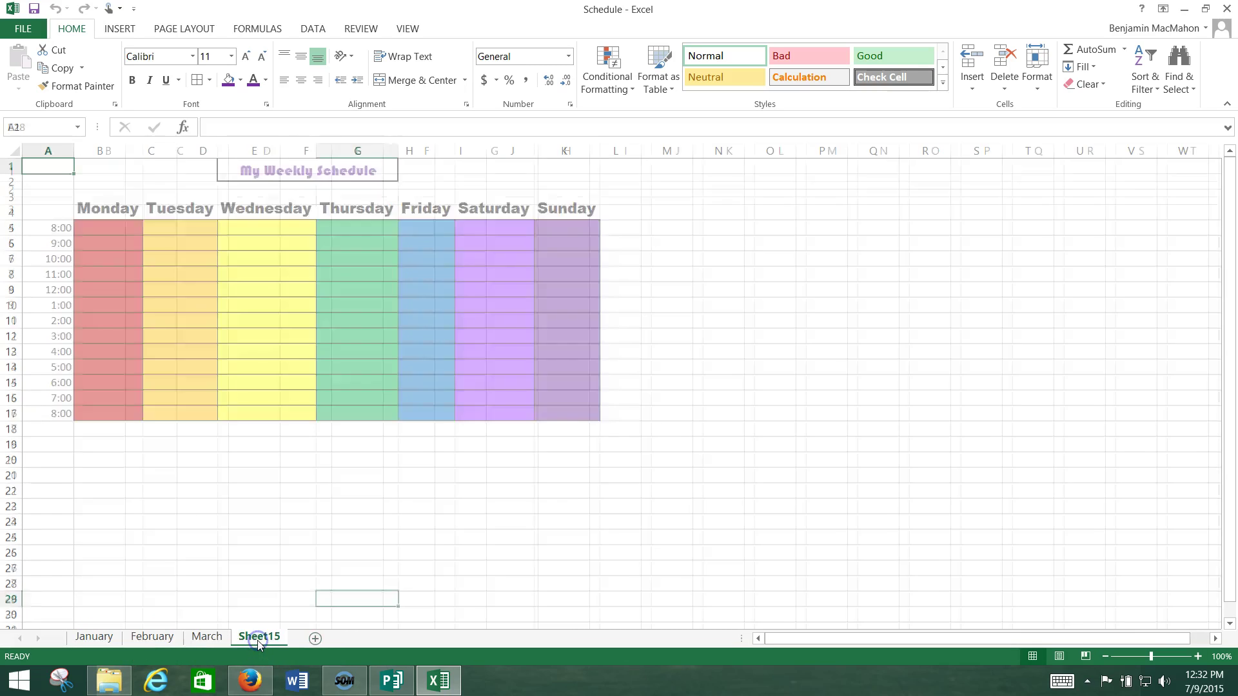
{"action": "left_click", "coordinate": [221, 639]}
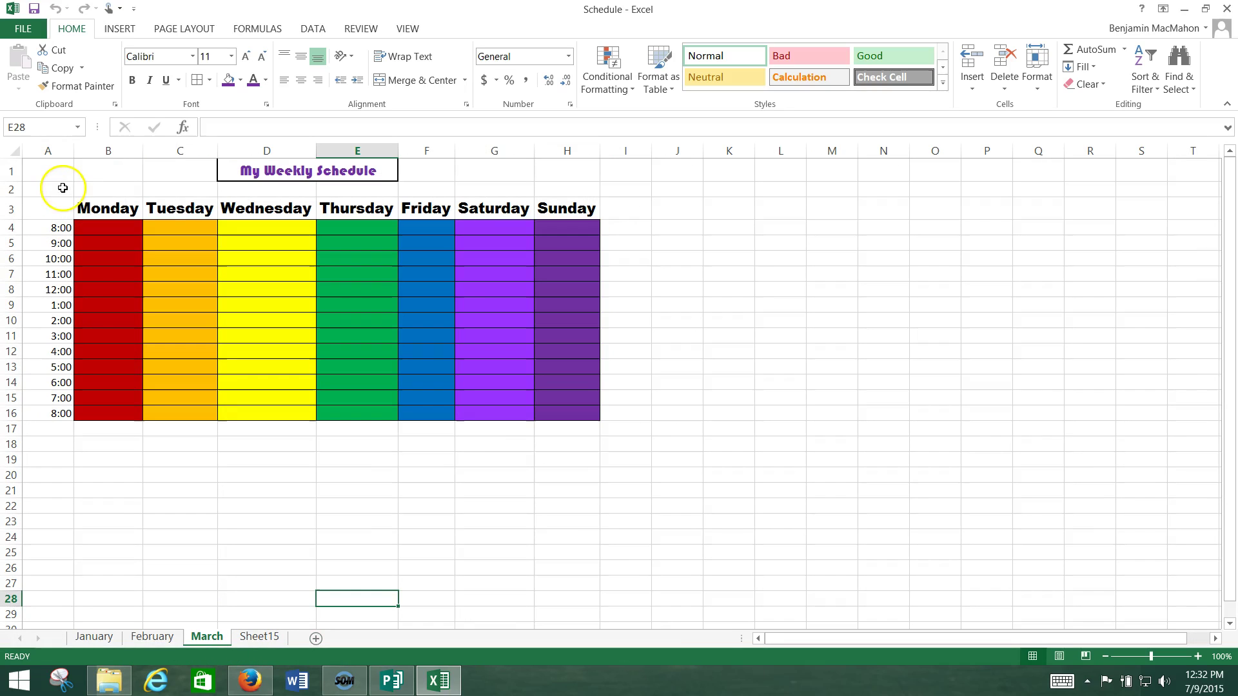
{"action": "mouse_move", "coordinate": [50, 171]}
{"action": "left_mouse_down"}
{"action": "mouse_move", "coordinate": [456, 287]}
{"action": "mouse_move", "coordinate": [564, 409]}
{"action": "left_mouse_up"}
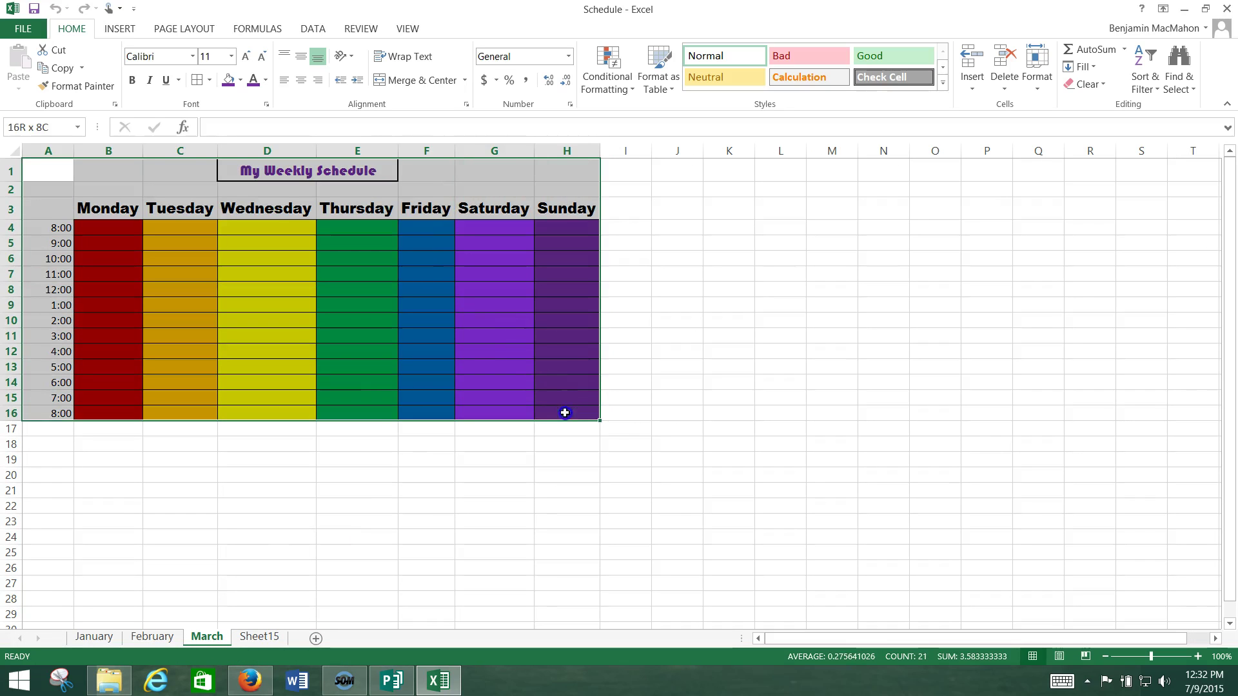
{"action": "right_click", "coordinate": [473, 372]}
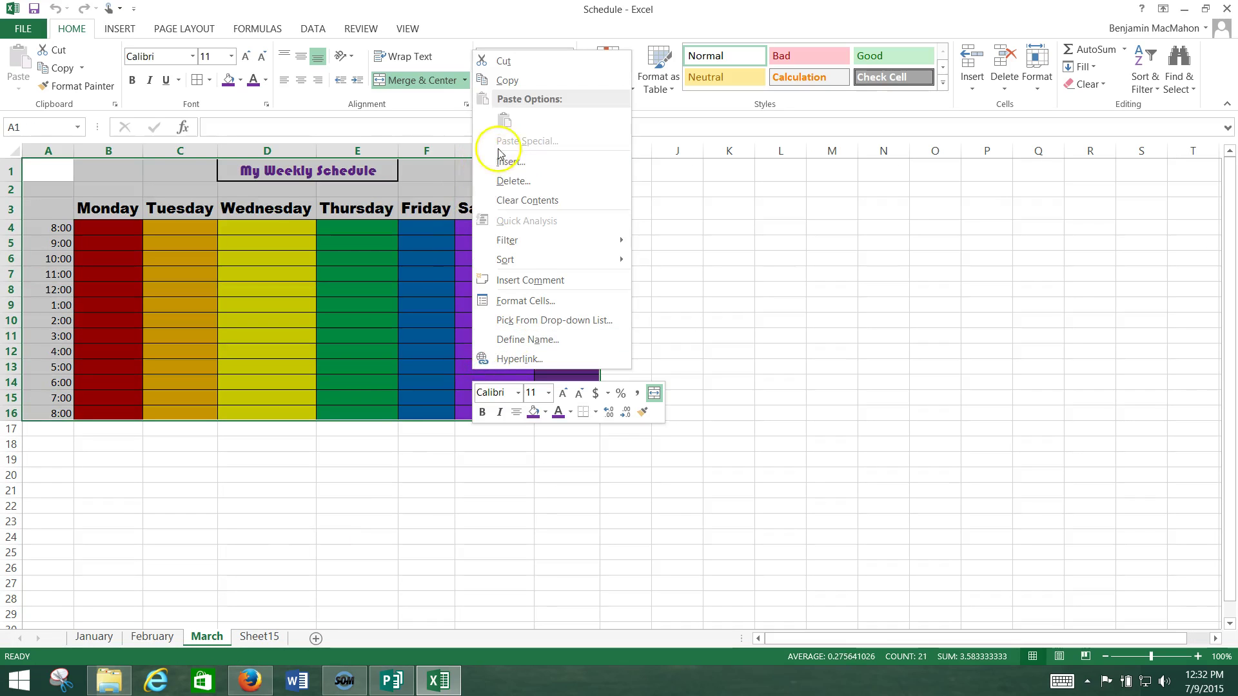
{"action": "left_click", "coordinate": [509, 80]}
{"action": "left_click", "coordinate": [261, 638]}
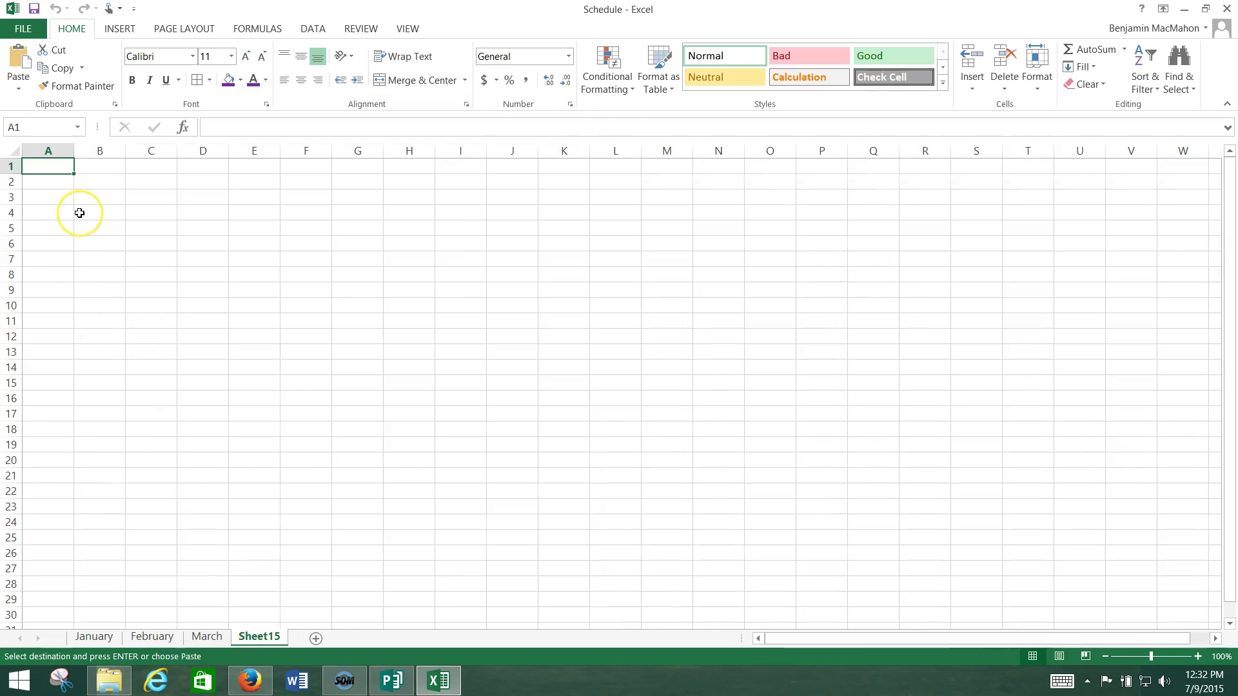
{"action": "key", "text": "ctrl+v"}
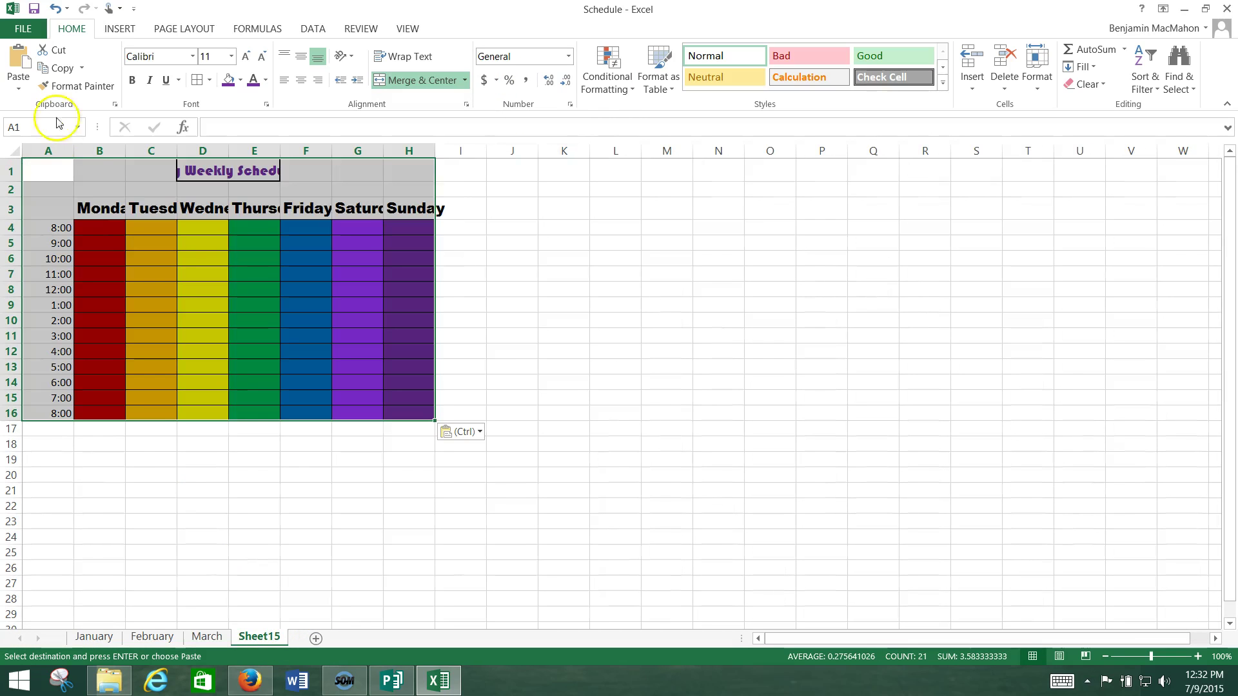
Step: Autofit columns B and C for Monday and Tuesday, then undo the changes
{"action": "double_click", "coordinate": [125, 150]}
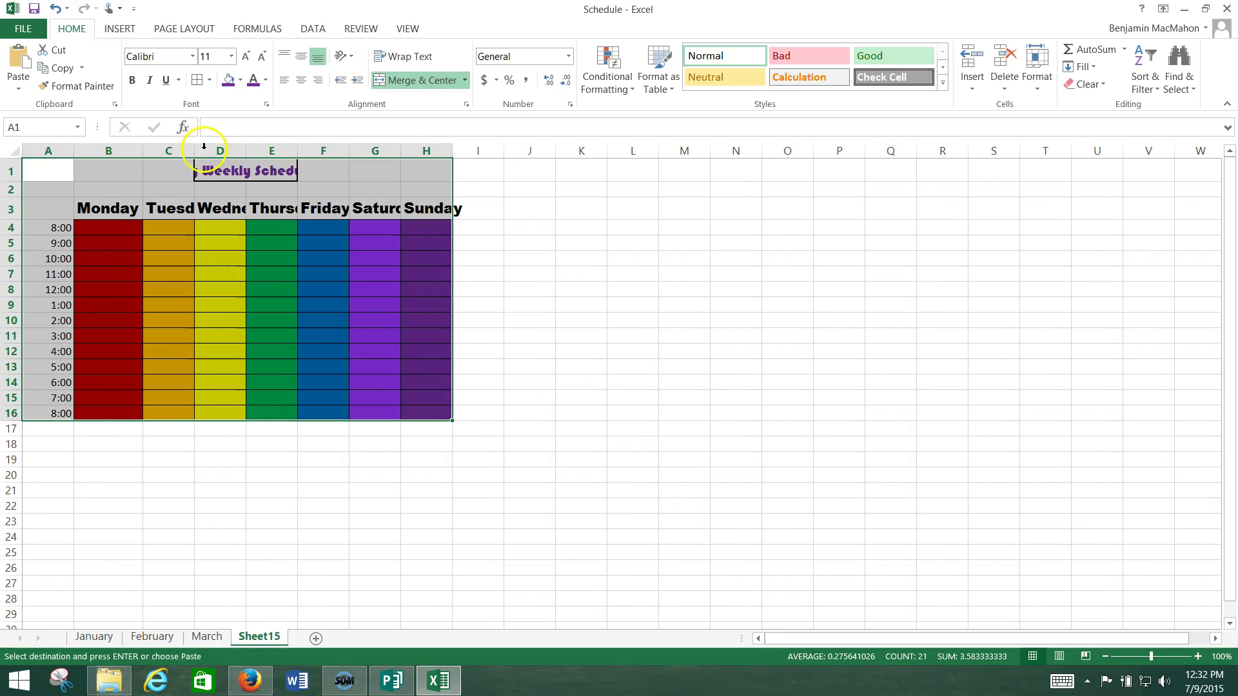
{"action": "double_click", "coordinate": [195, 151]}
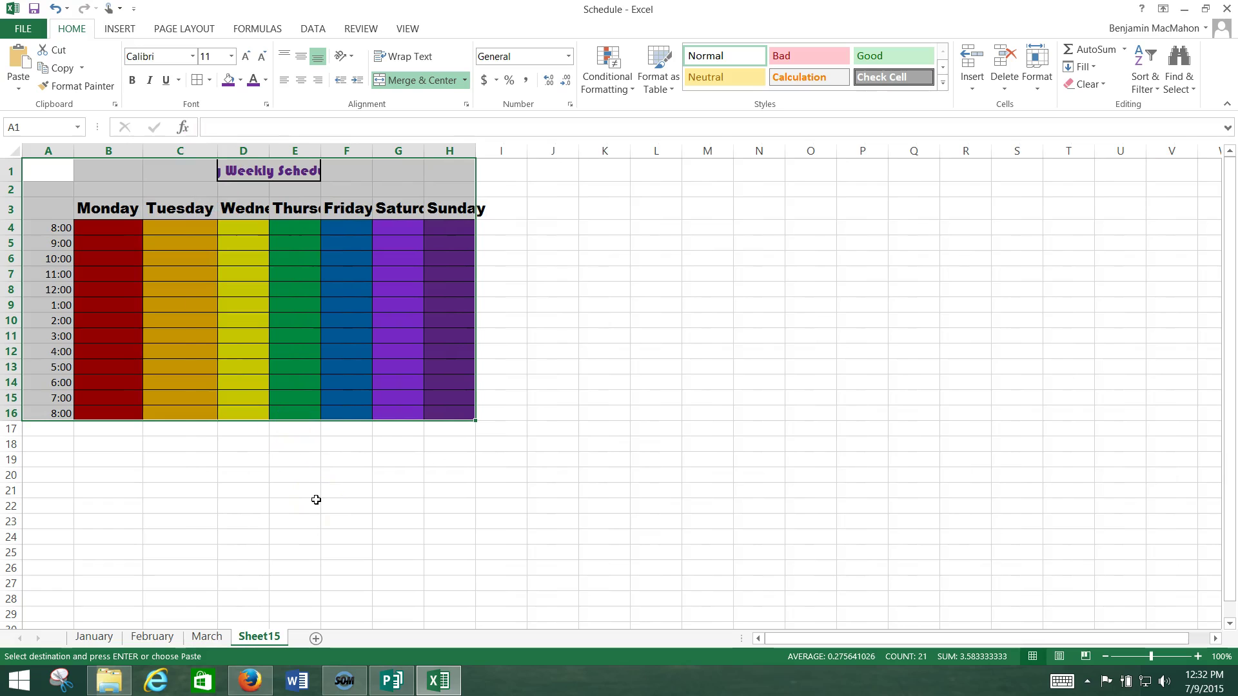
{"action": "key", "text": "Delete"}
{"action": "left_click", "coordinate": [69, 241]}
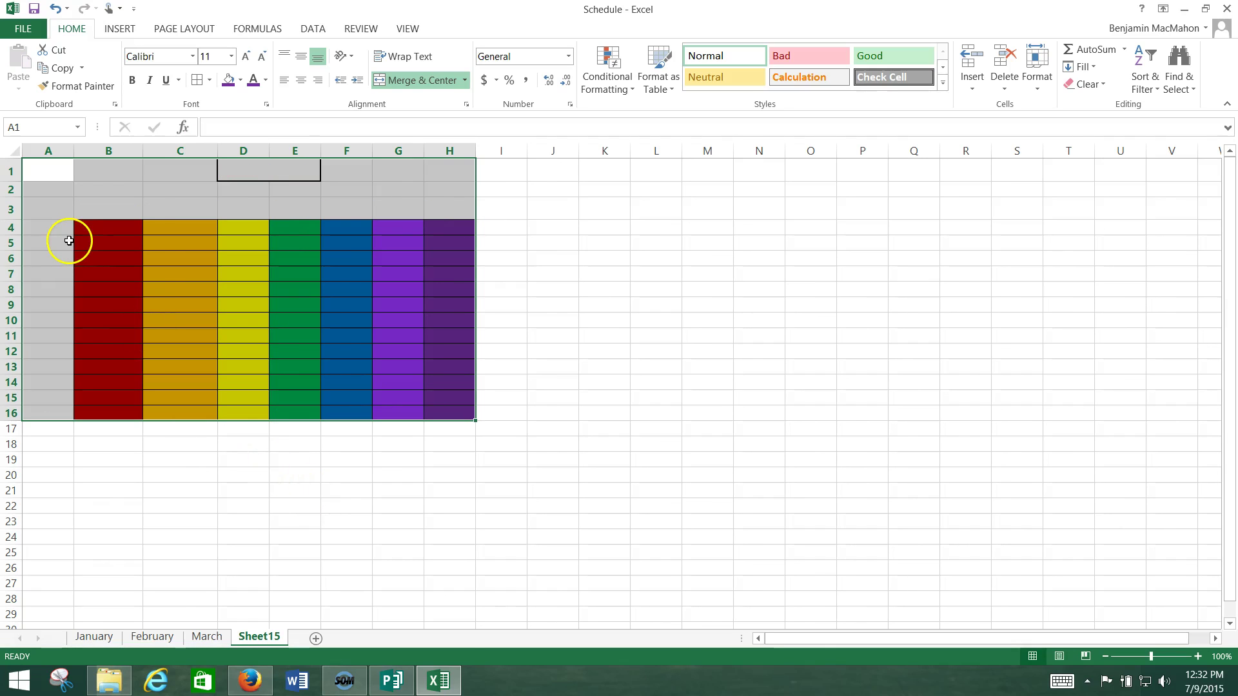
{"action": "key", "text": "ctrl+z"}
{"action": "key", "text": "ctrl+z"}
{"action": "key", "text": "ctrl+z"}
{"action": "key", "text": "ctrl+z"}
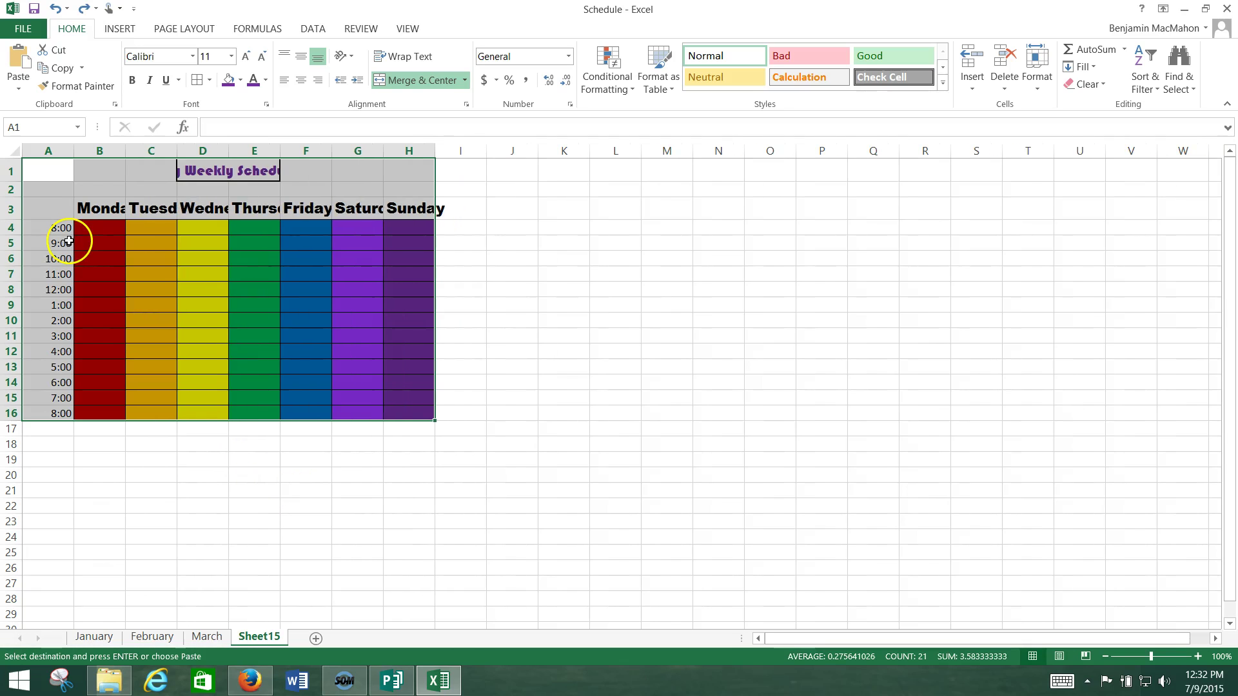
{"action": "left_click", "coordinate": [190, 430]}
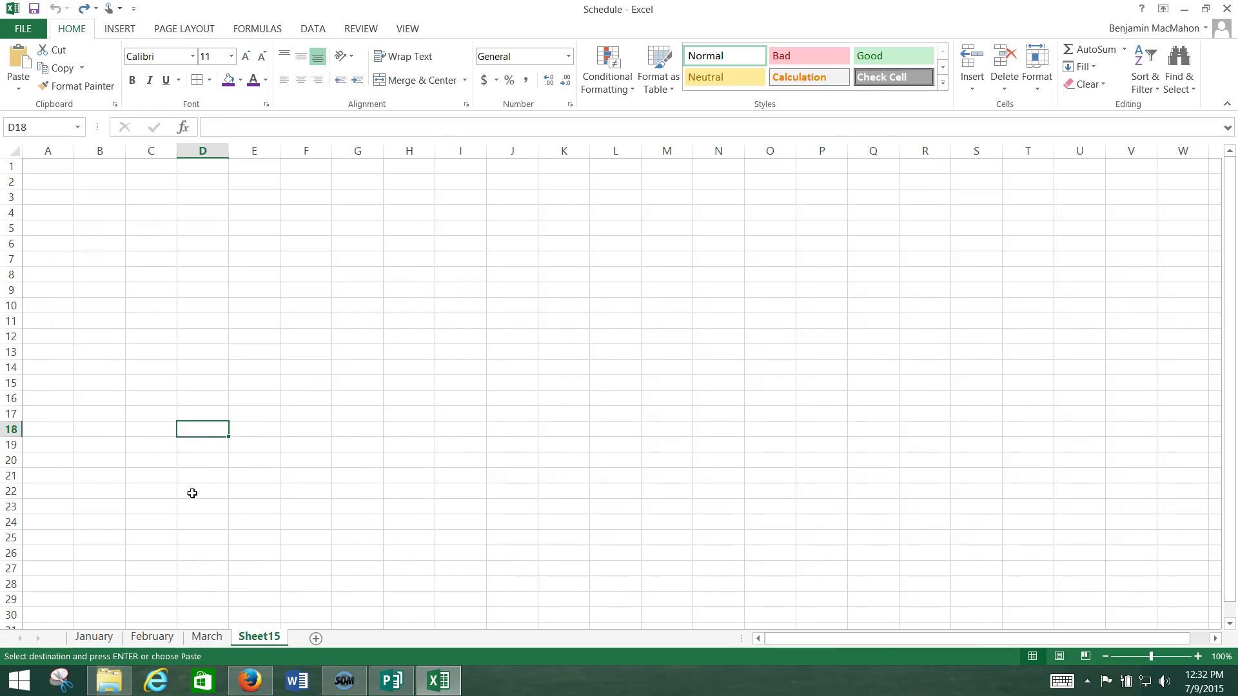
Step: Delete the Sheet15 sheet from the workbook
{"action": "right_click", "coordinate": [257, 634]}
{"action": "left_click", "coordinate": [285, 464]}
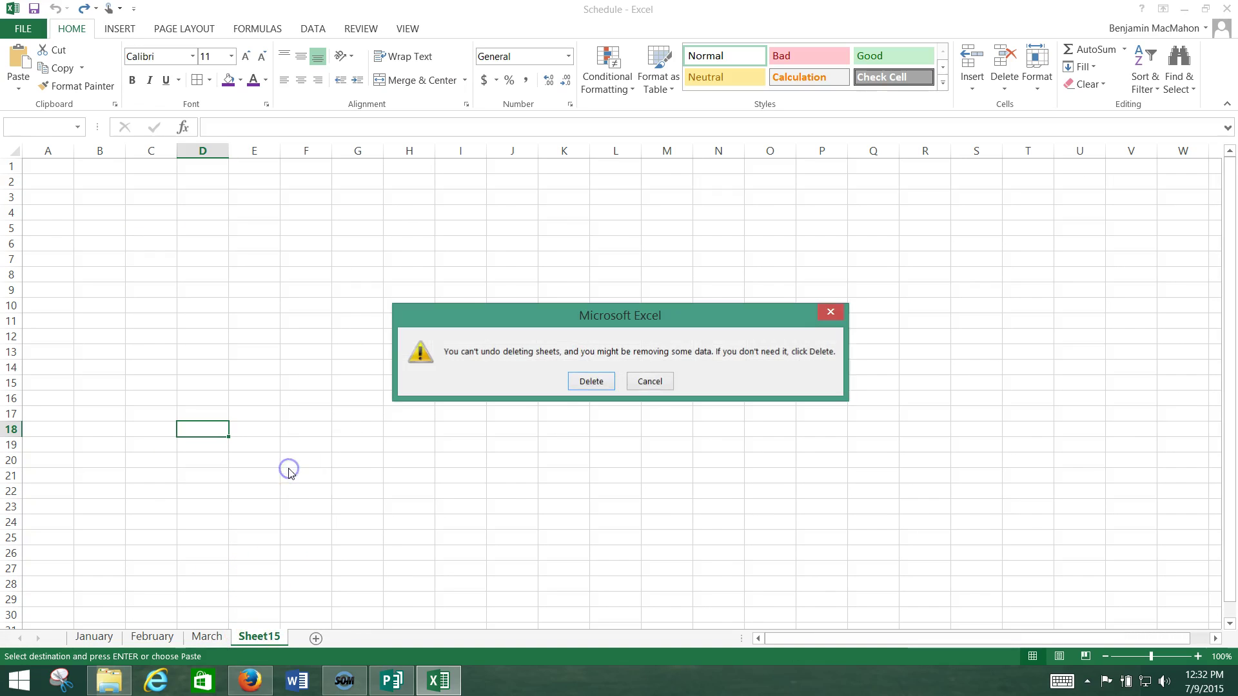
{"action": "left_click", "coordinate": [589, 382]}
Step: Copy the March sheet to the end and rename the copy 'April'
{"action": "right_click", "coordinate": [215, 638]}
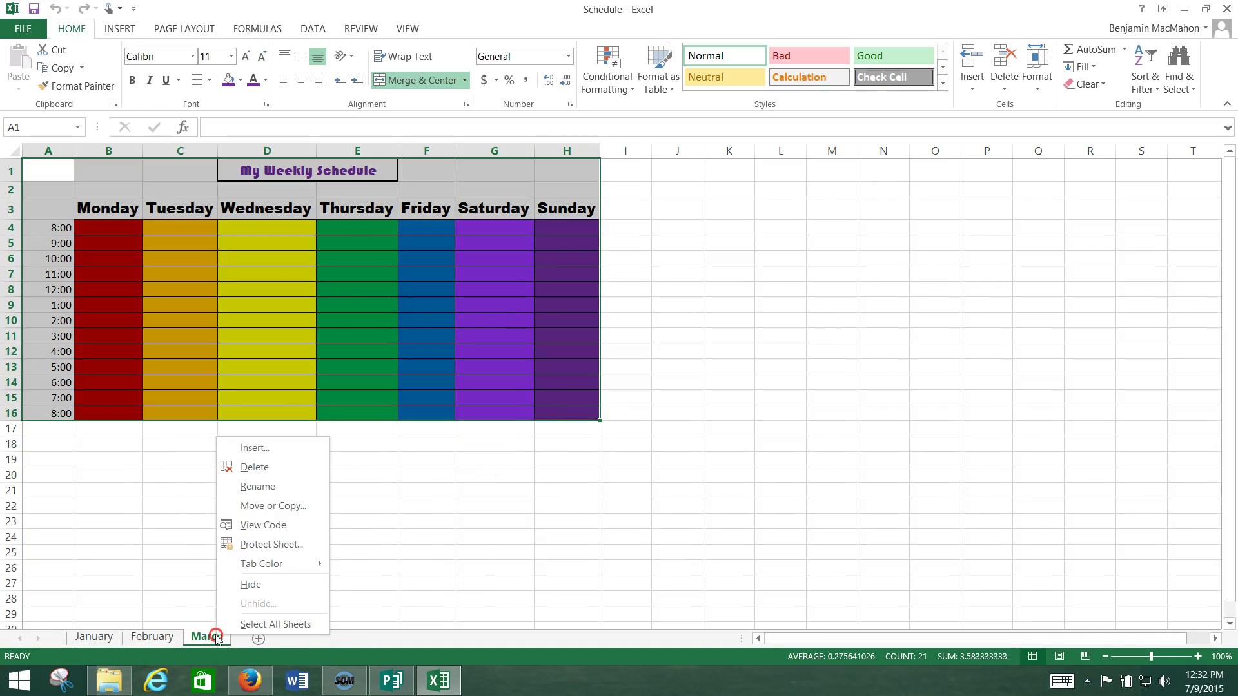
{"action": "left_click", "coordinate": [269, 506]}
{"action": "left_click", "coordinate": [169, 505]}
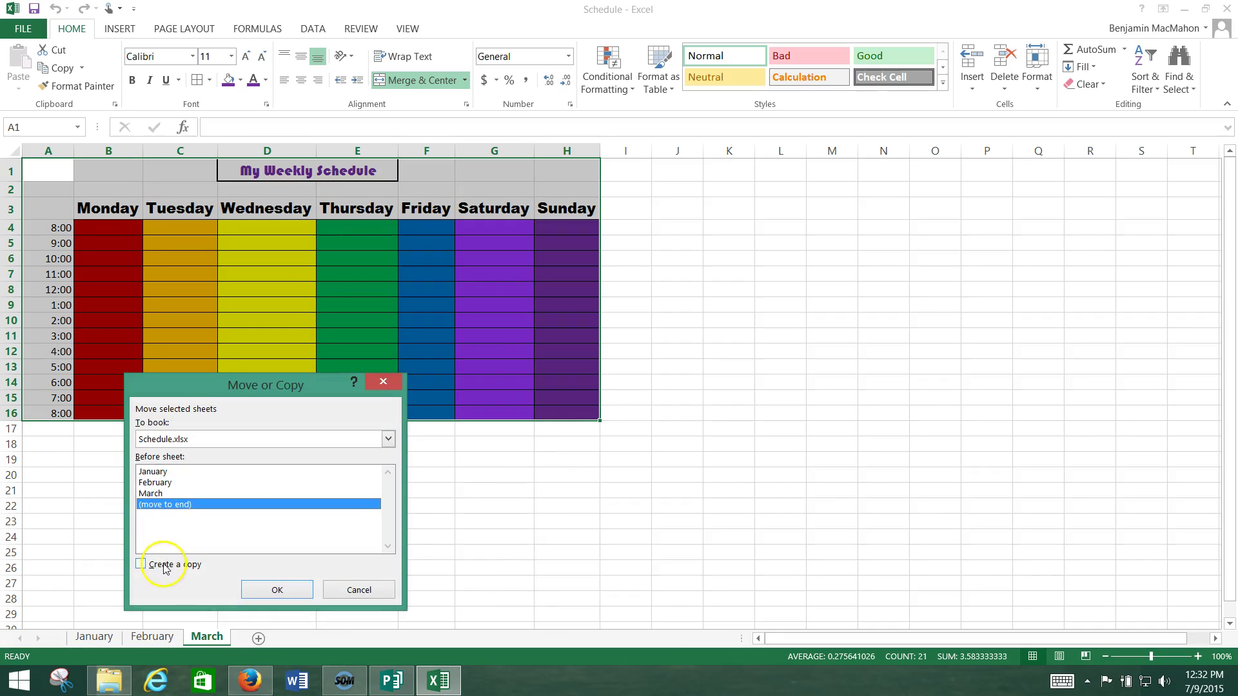
{"action": "left_click", "coordinate": [141, 565]}
{"action": "left_click", "coordinate": [270, 588]}
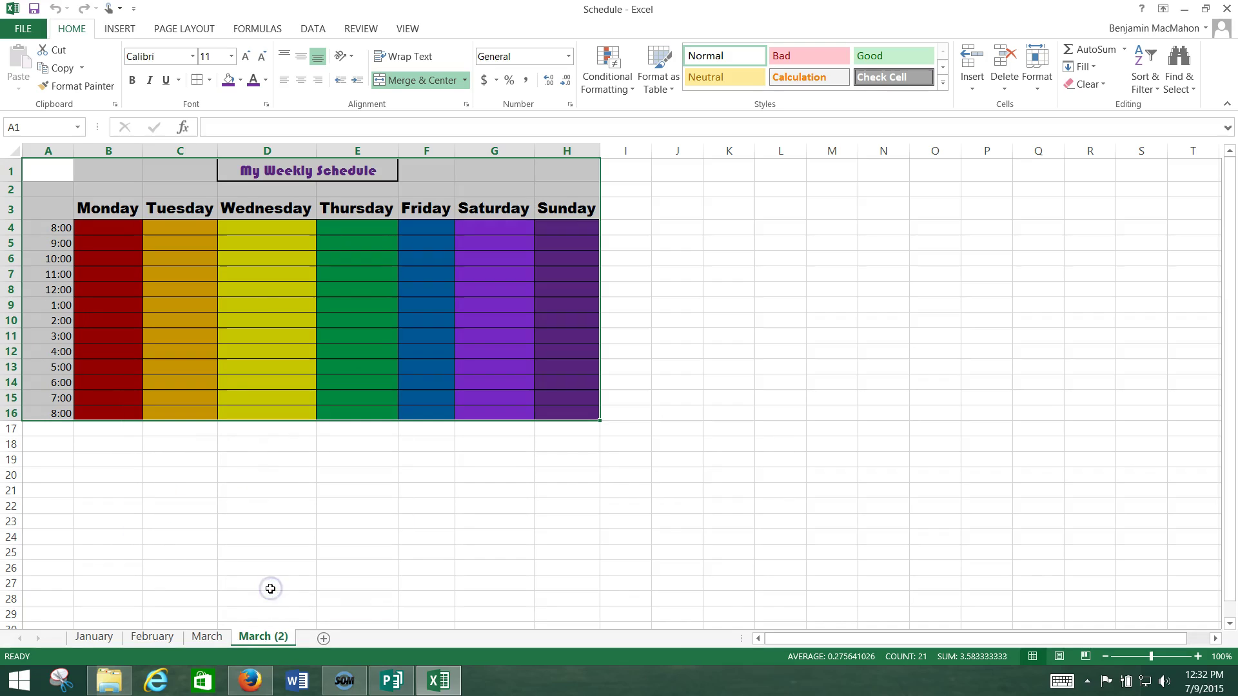
{"action": "double_click", "coordinate": [283, 639]}
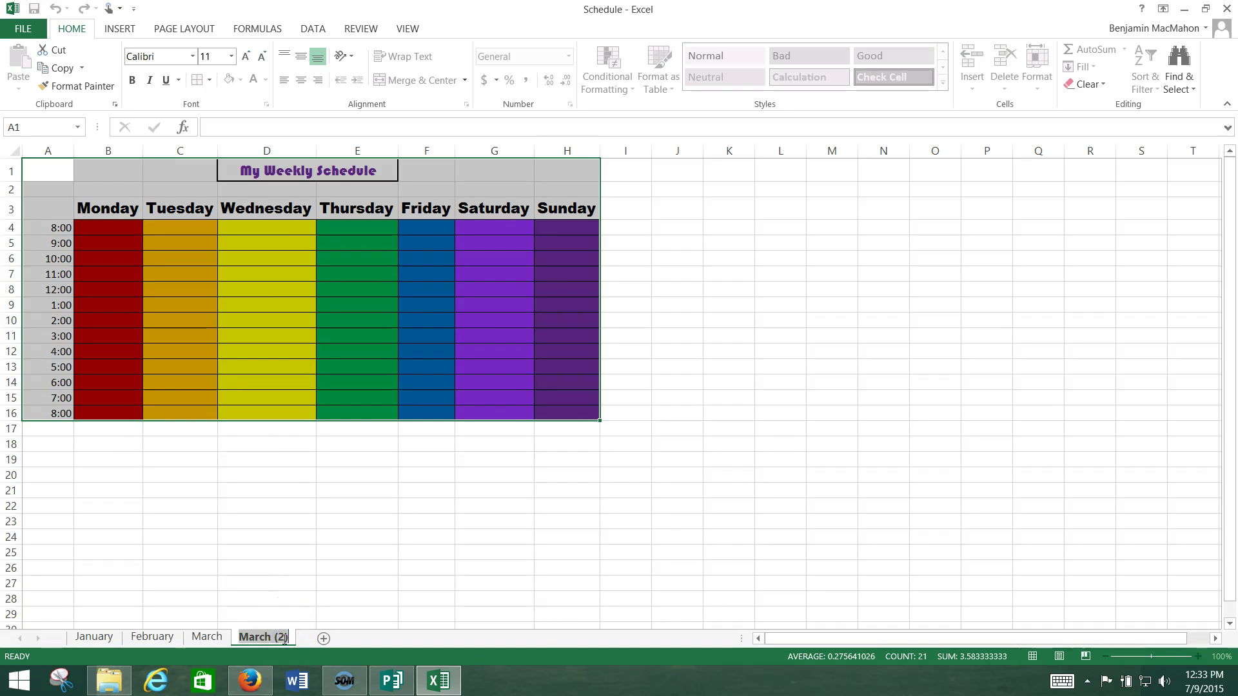
{"action": "key", "text": "BackSpace"}
{"action": "type", "text": "Ap"}
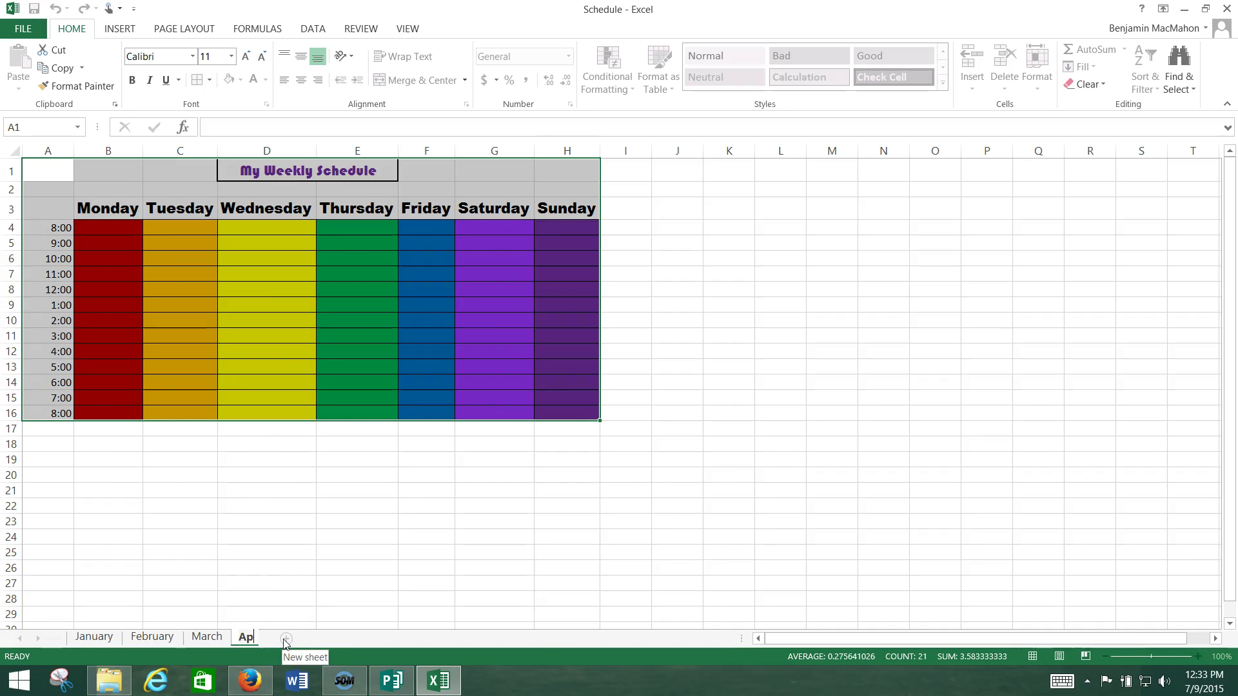
{"action": "type", "text": "ril"}
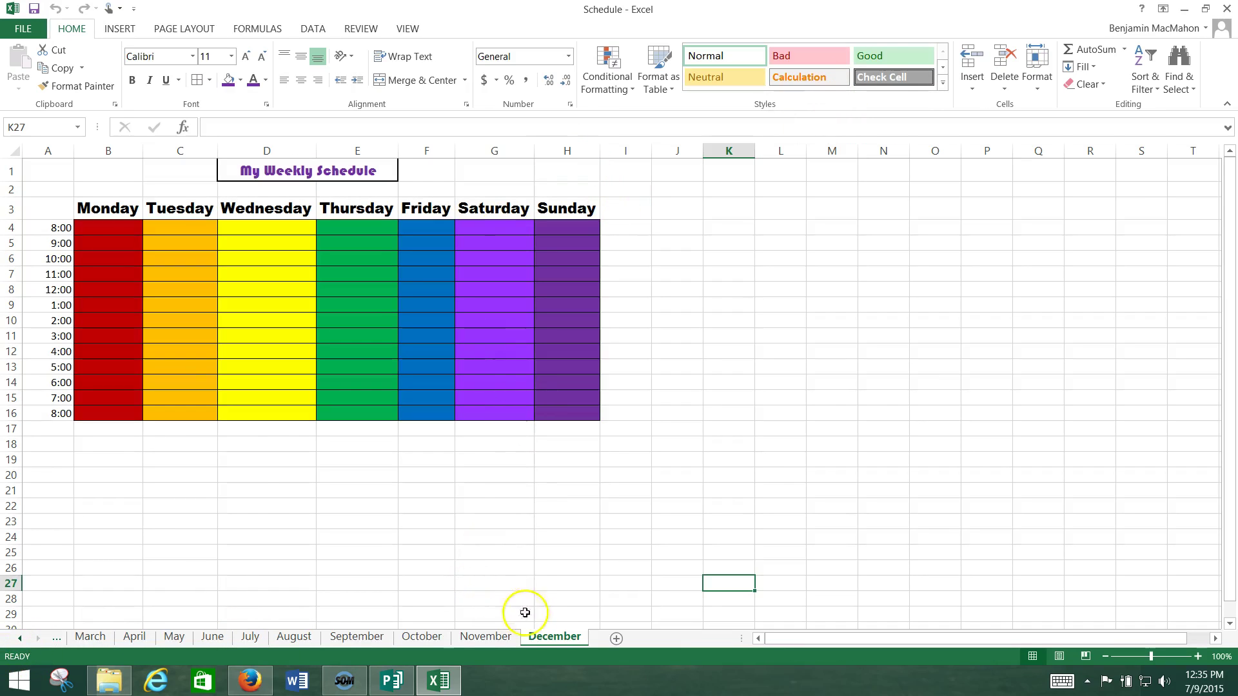
Step: Page back through the month tabs from November to January
{"action": "left_click", "coordinate": [485, 636]}
{"action": "left_click", "coordinate": [421, 636]}
{"action": "left_click", "coordinate": [361, 637]}
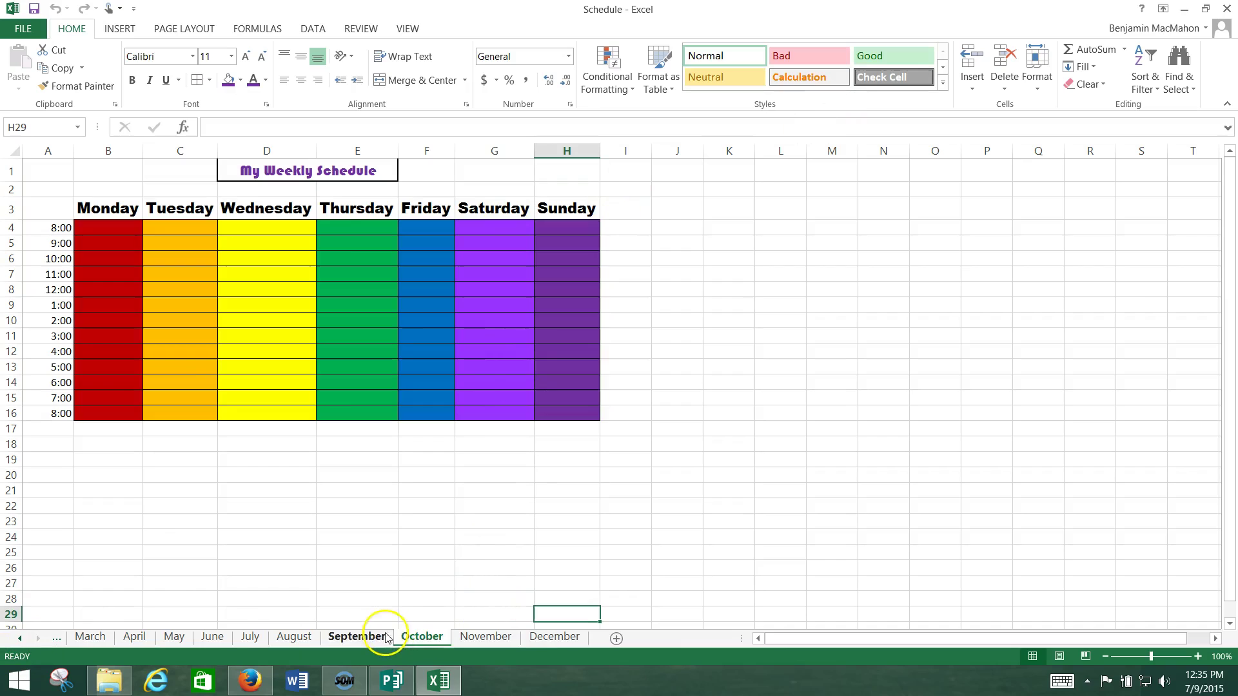
{"action": "left_click", "coordinate": [309, 641]}
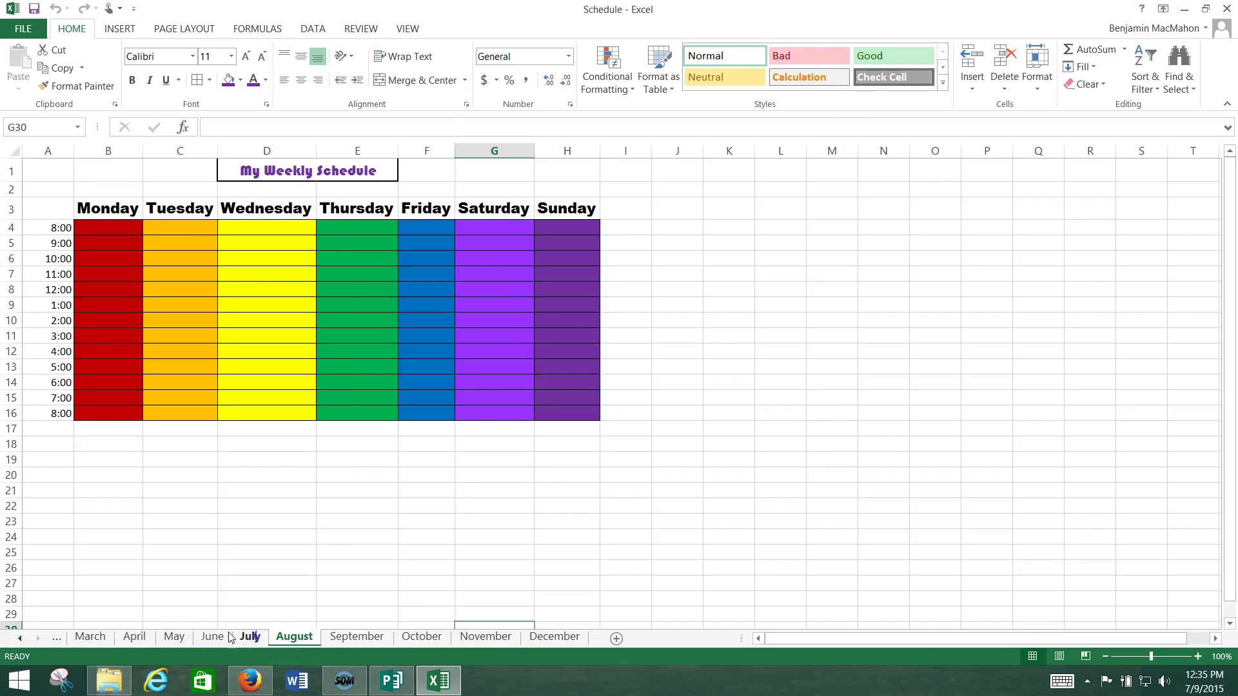
{"action": "left_click", "coordinate": [250, 637]}
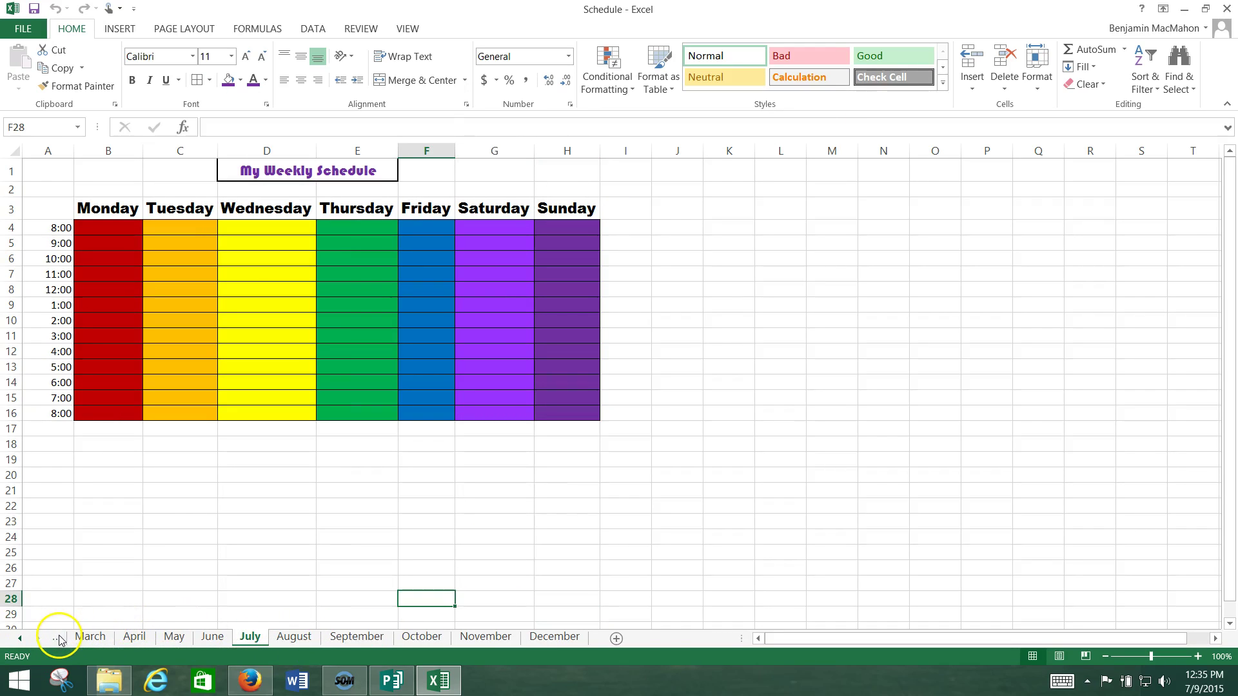
{"action": "left_click", "coordinate": [60, 639]}
{"action": "left_click", "coordinate": [60, 639]}
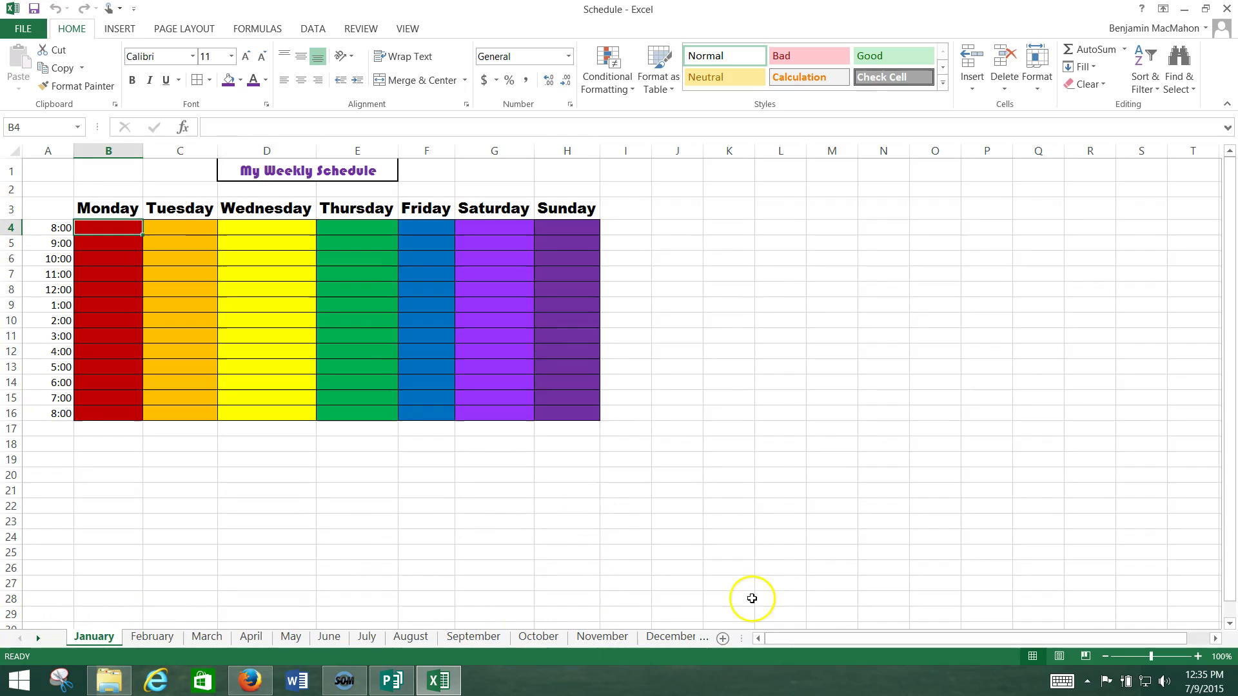
Step: Save the Schedule workbook and switch away from Excel
{"action": "left_click", "coordinate": [35, 9]}
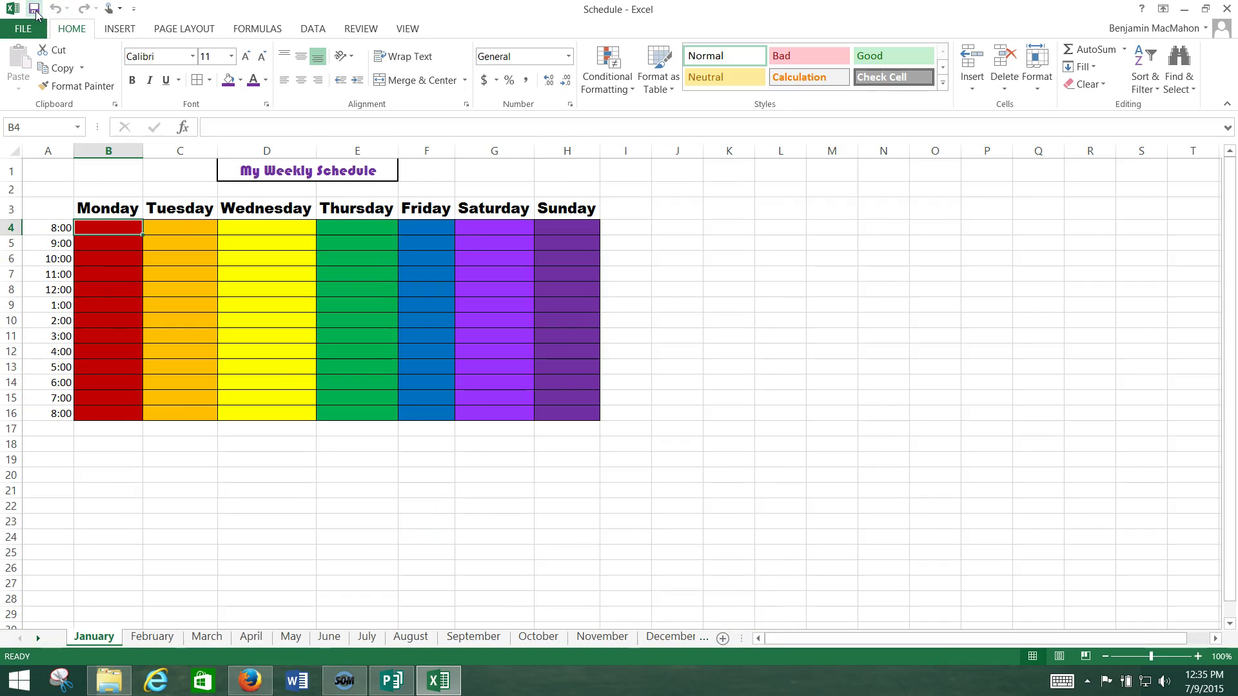
{"action": "left_click", "coordinate": [22, 649]}
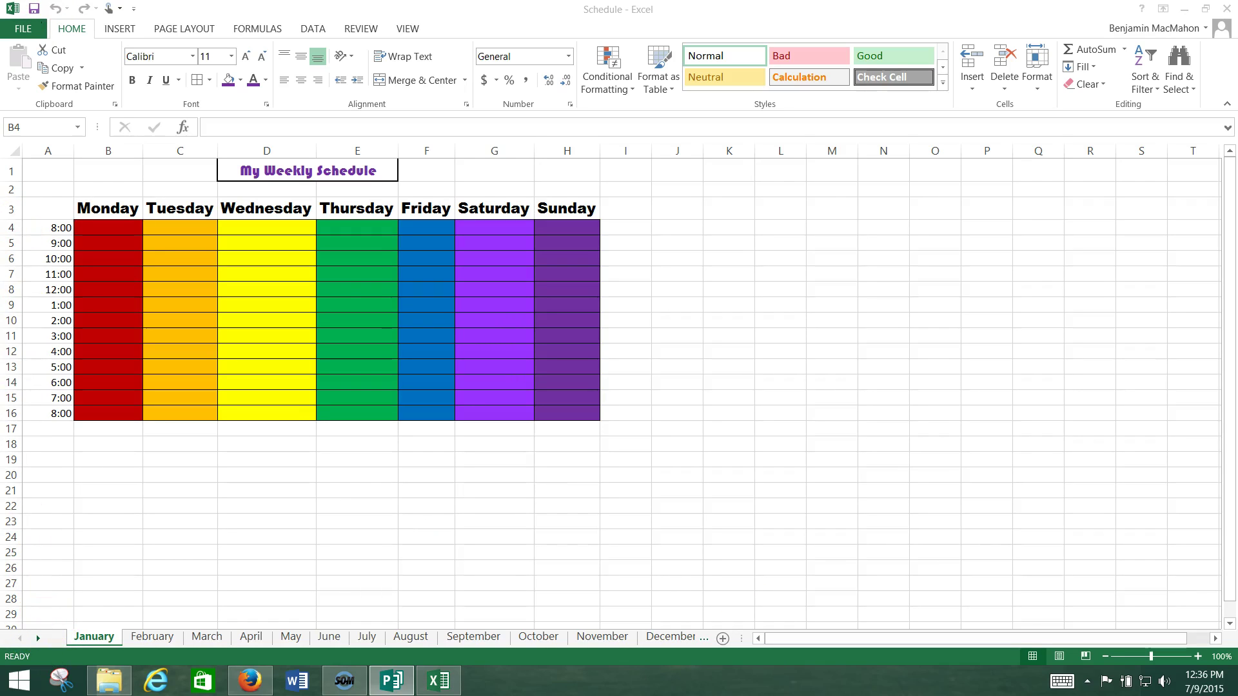